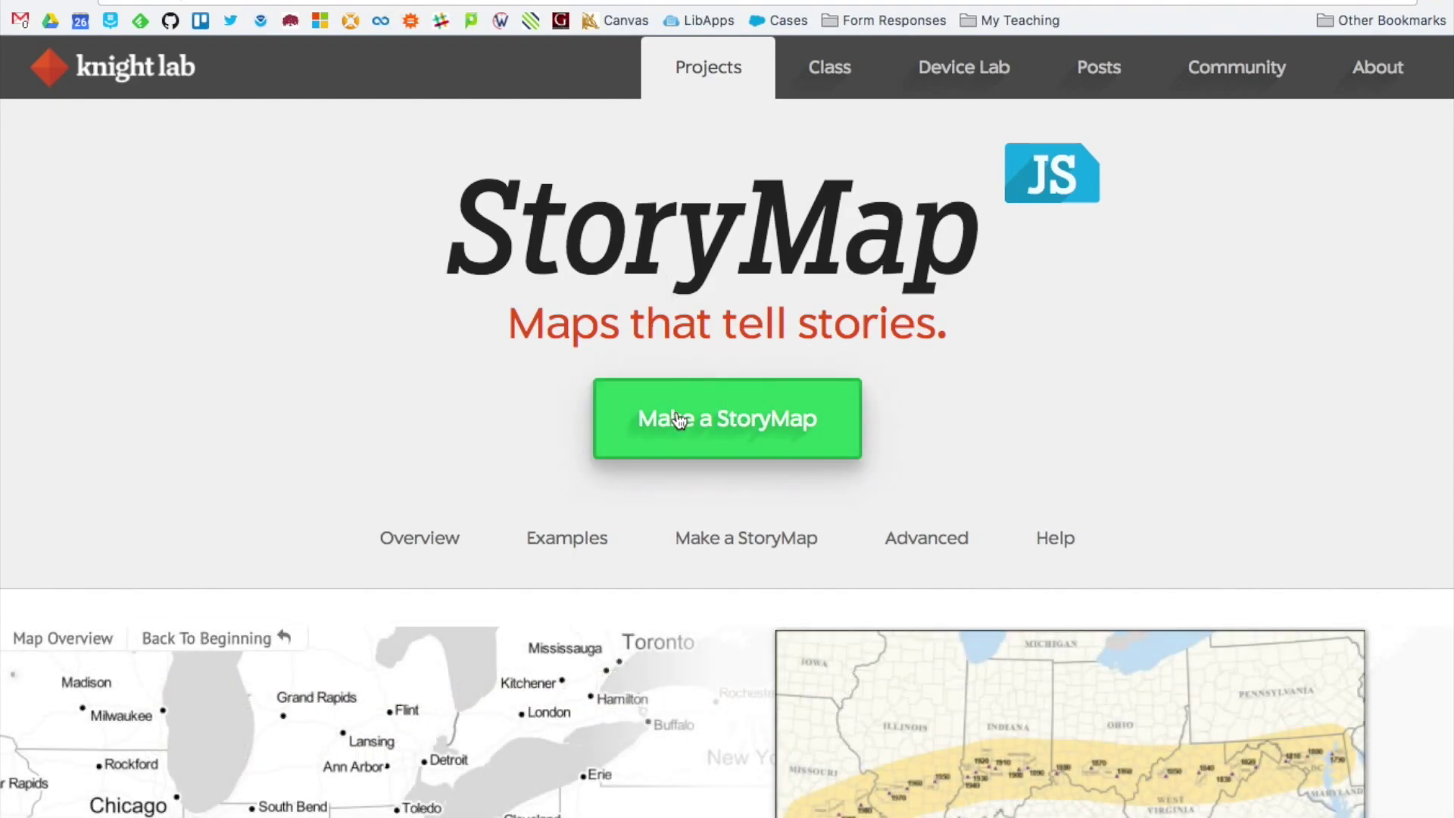
# Start making a new StoryMap from the StoryMap JS homepage
pyautogui.click(721, 411)
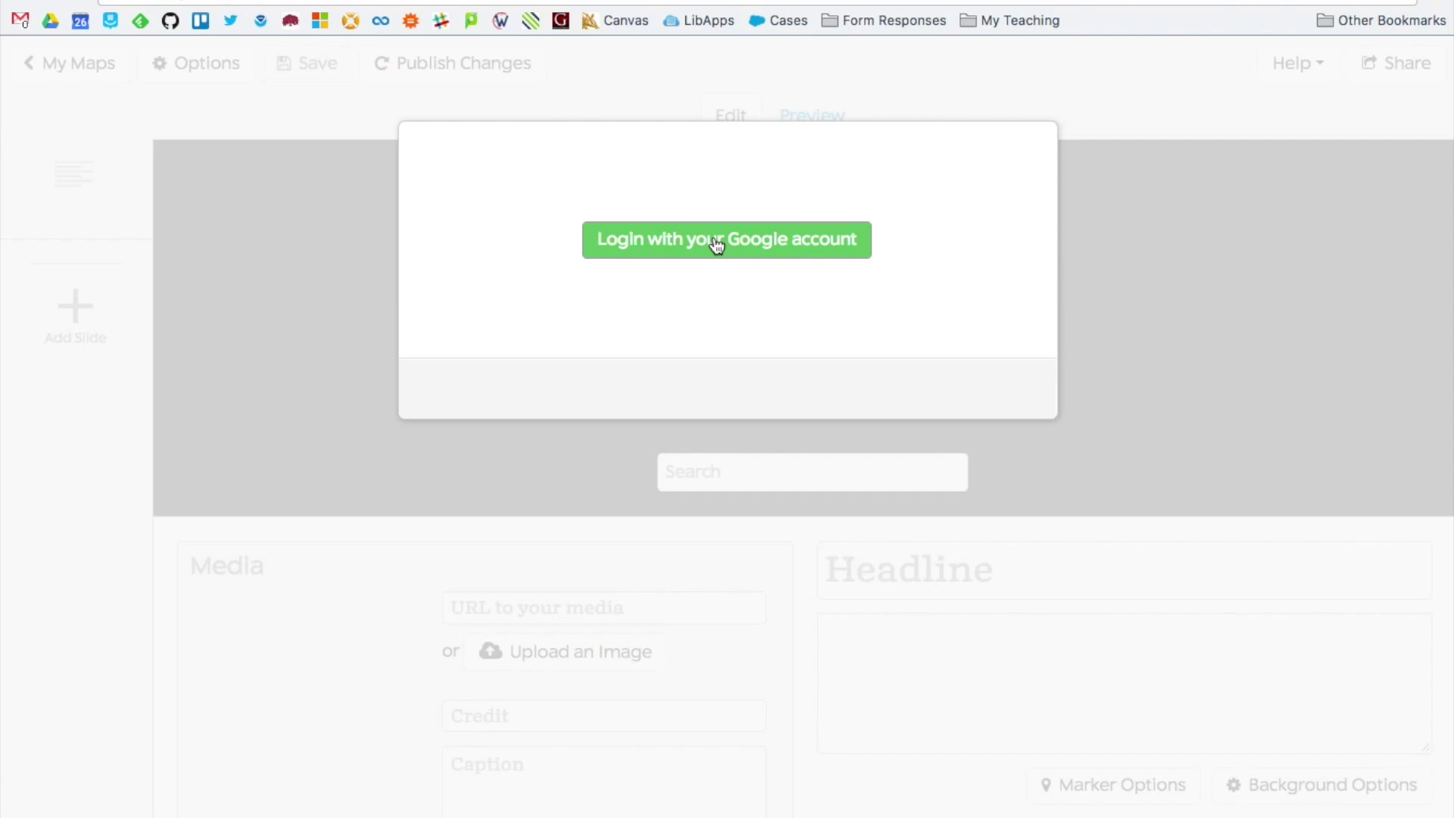
# Sign in with Google and create a new StoryMap named 'Title'
pyautogui.click(716, 241)
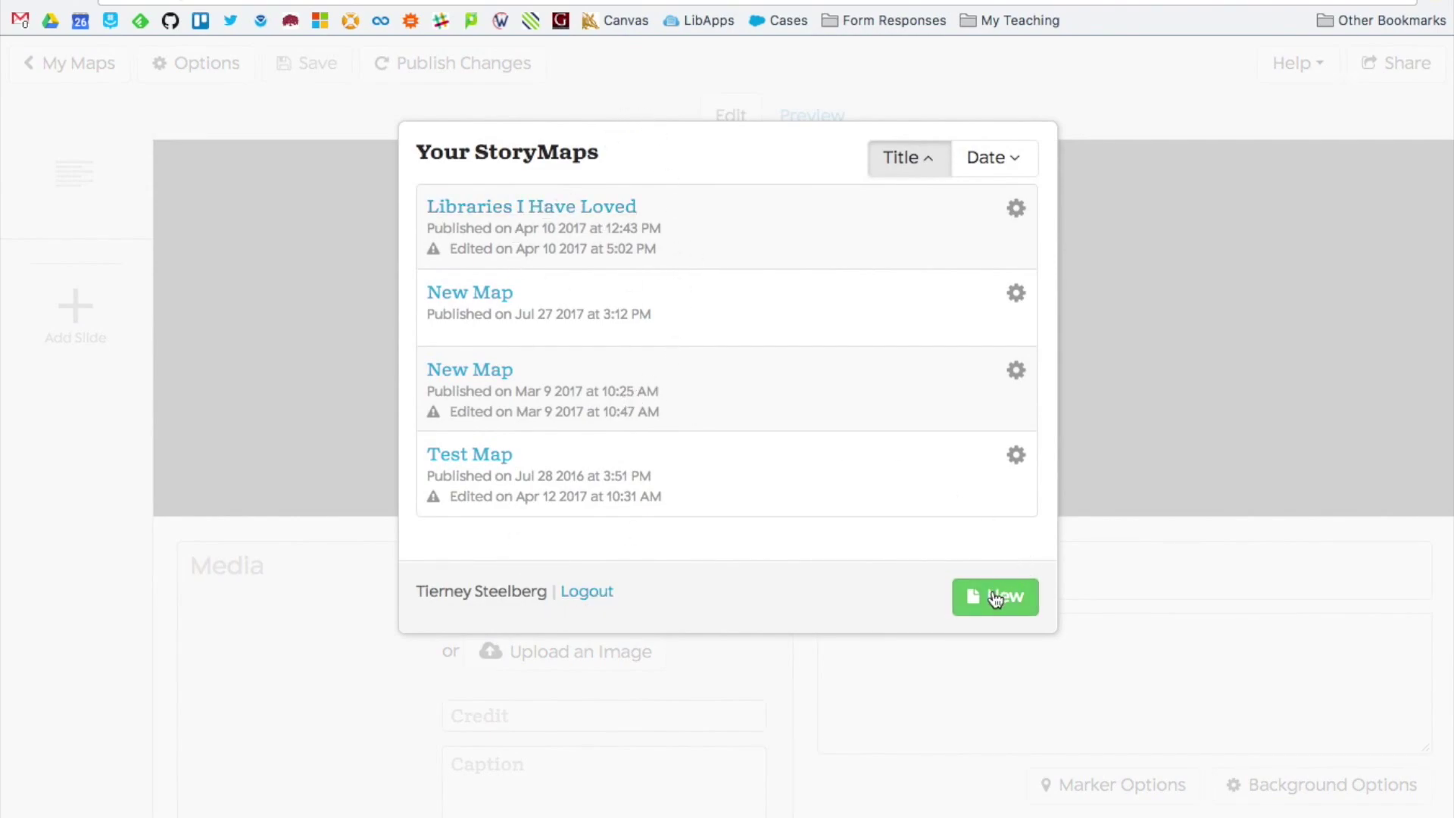
pyautogui.click(996, 599)
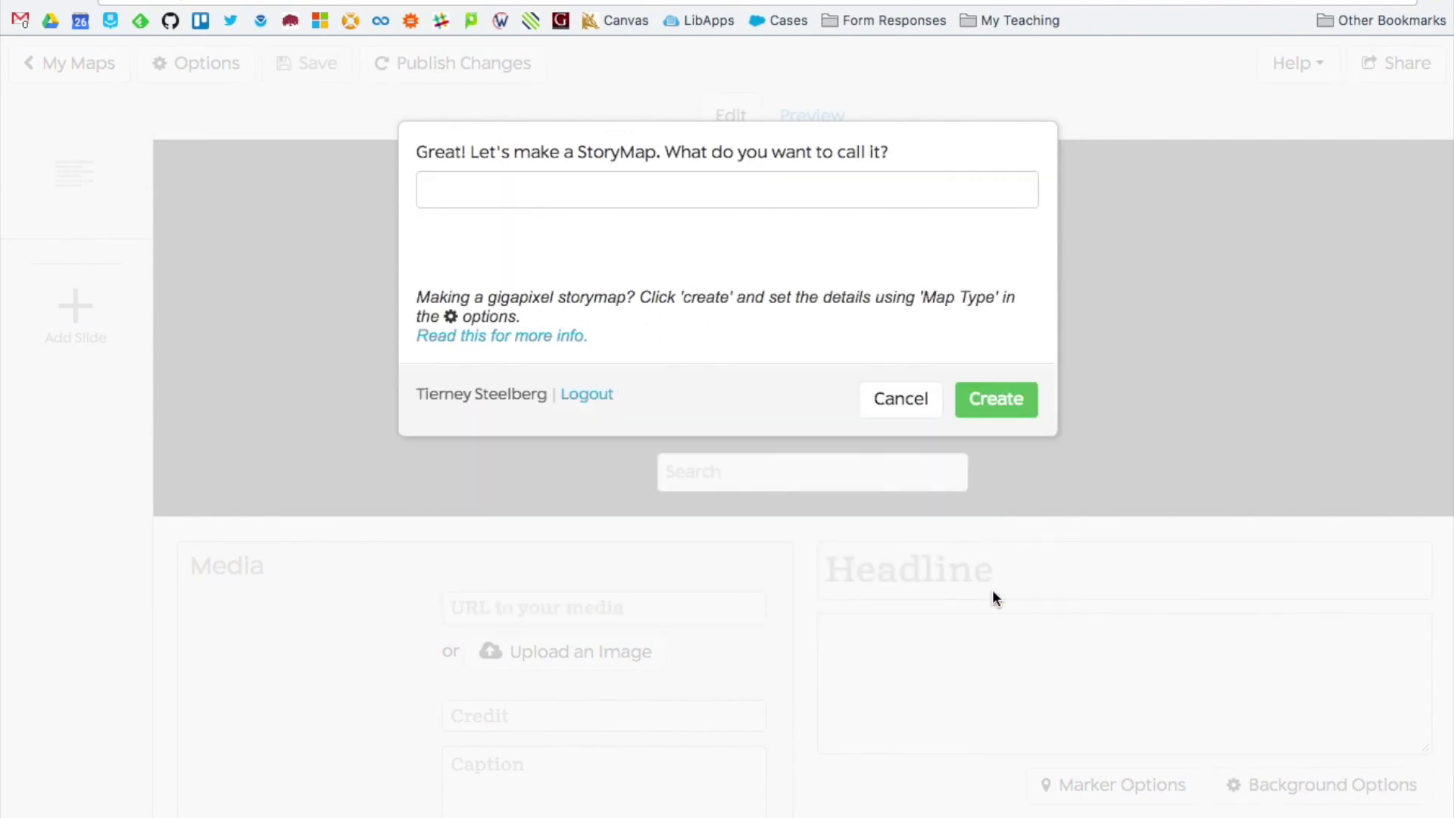
pyautogui.click(557, 195)
pyautogui.write('Title')
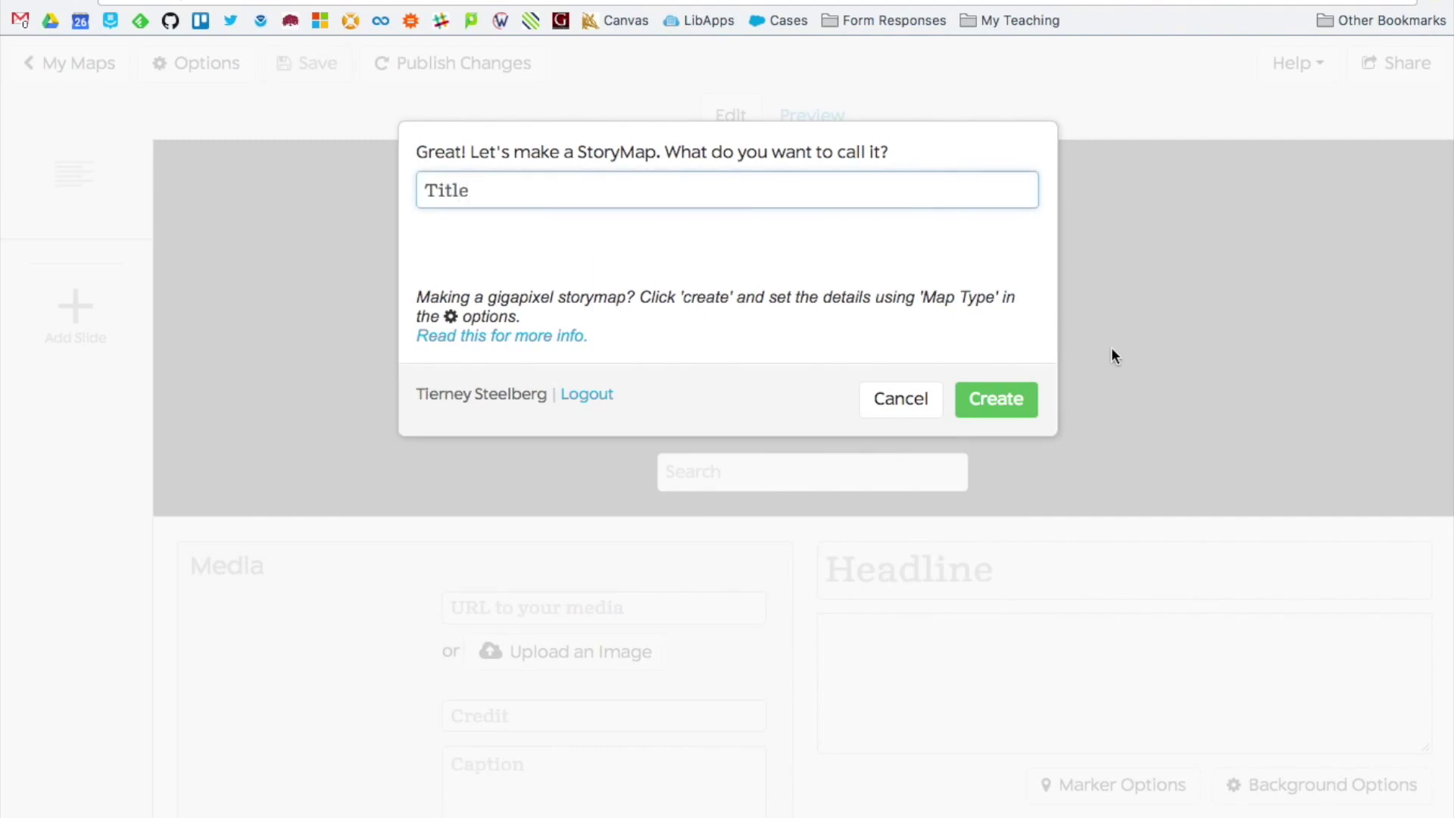
pyautogui.click(1013, 409)
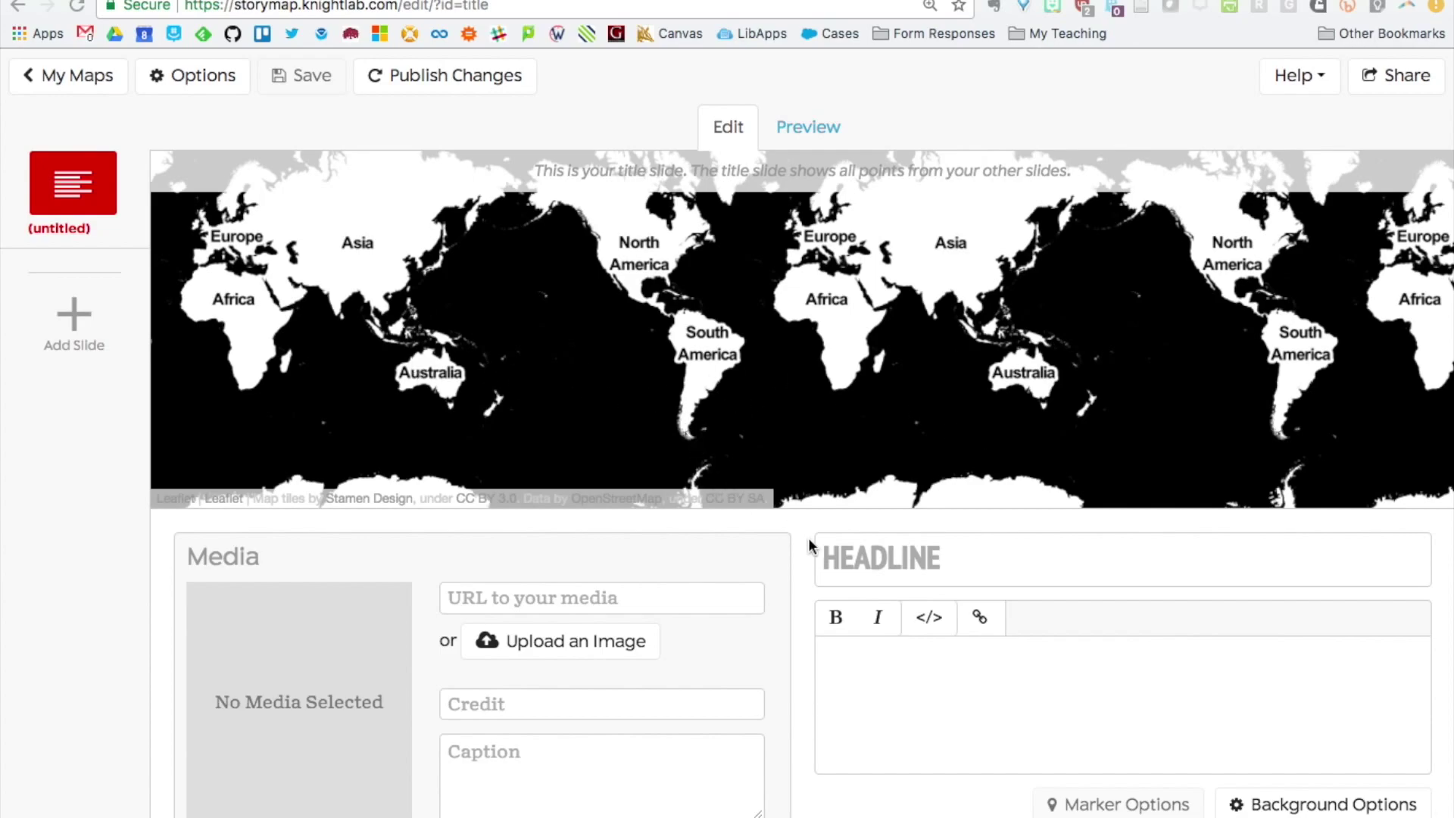
# Give the title slide the headline TITLE and the text 'Introductory text.'
pyautogui.click(848, 560)
pyautogui.write('TITLE')
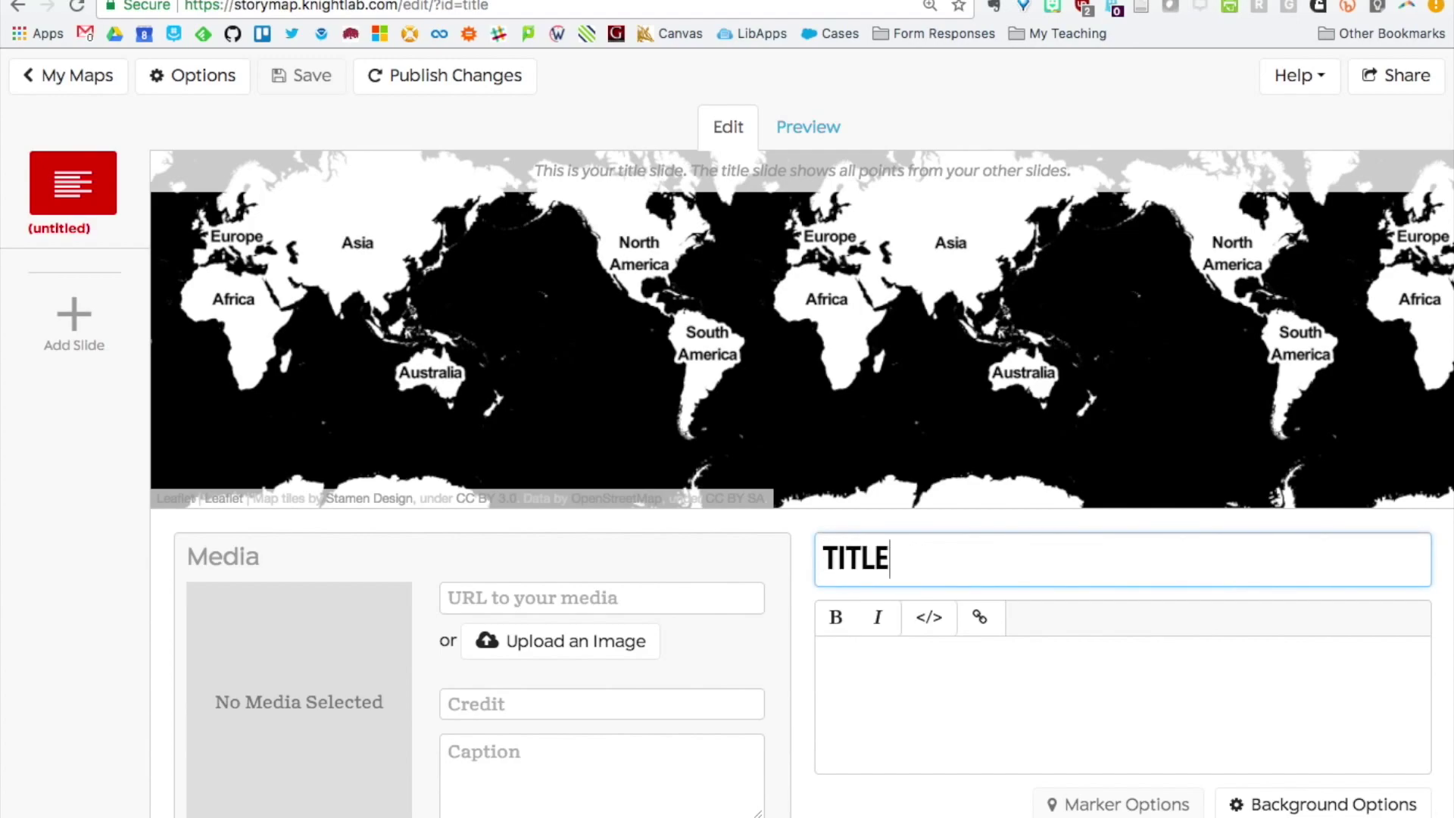
pyautogui.click(886, 686)
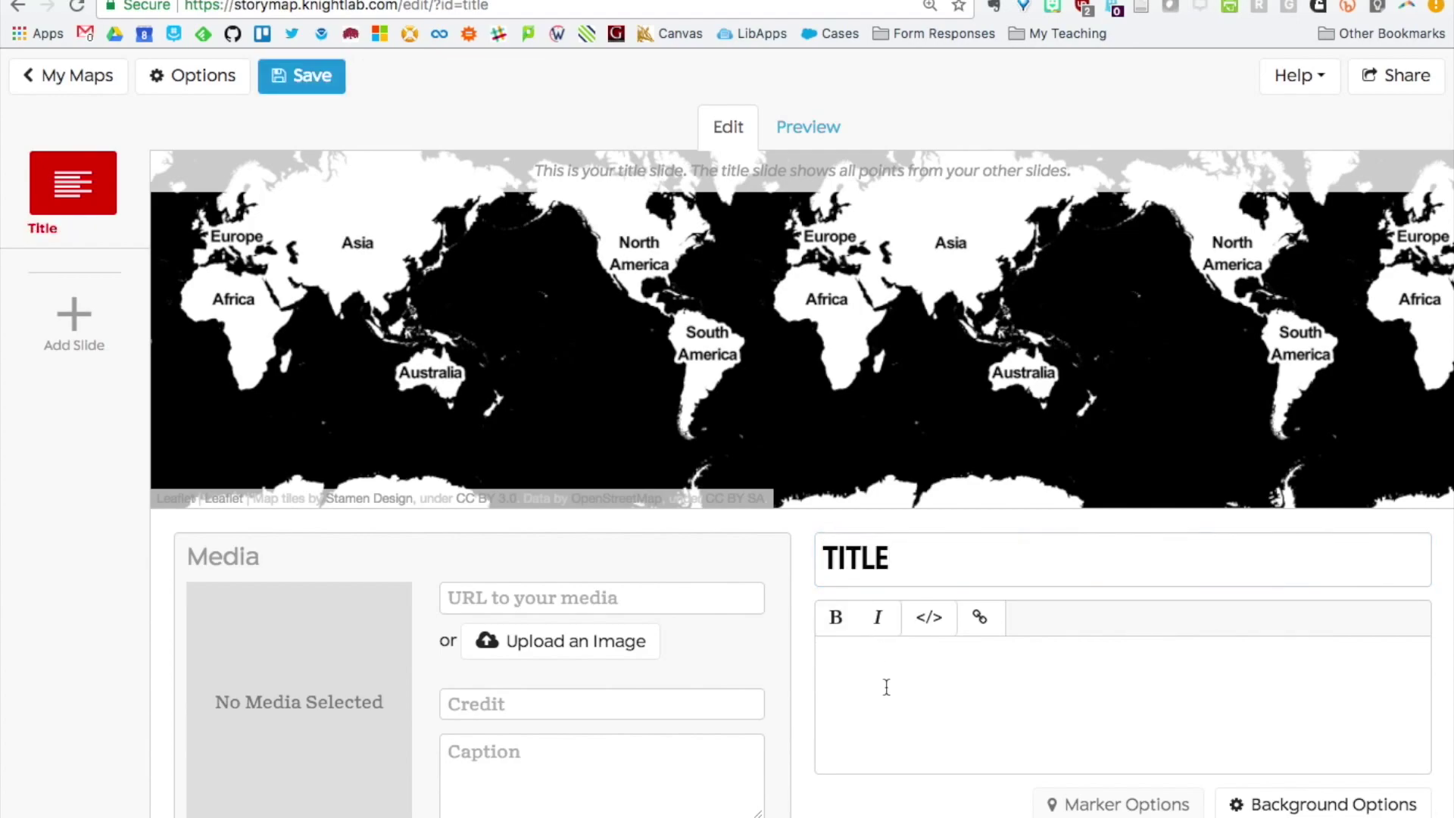
pyautogui.write('Introductory text.')
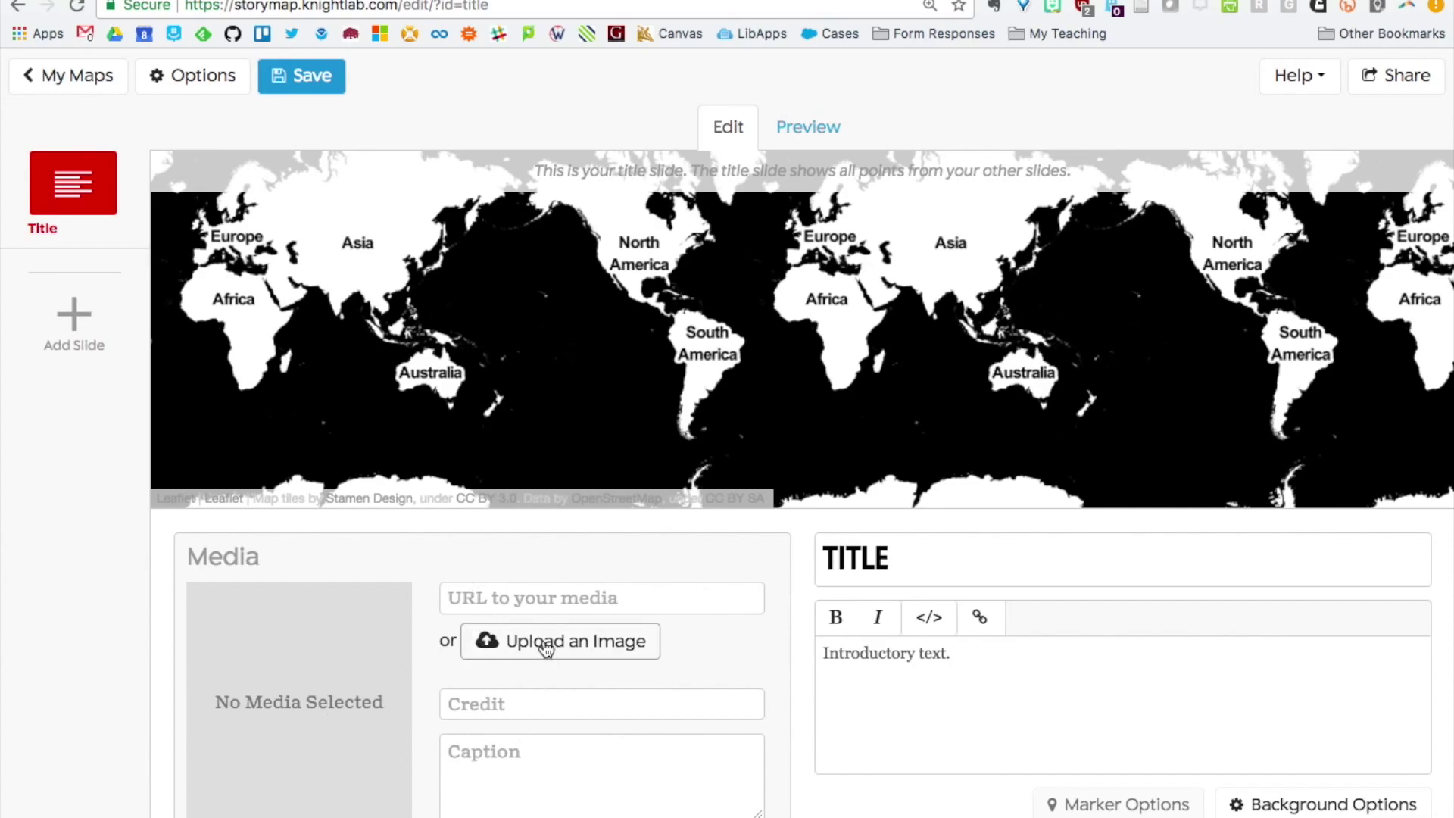
# Set the Archdale-810x516.jpg photo as the title slide's media, then add a new slide
pyautogui.click(512, 609)
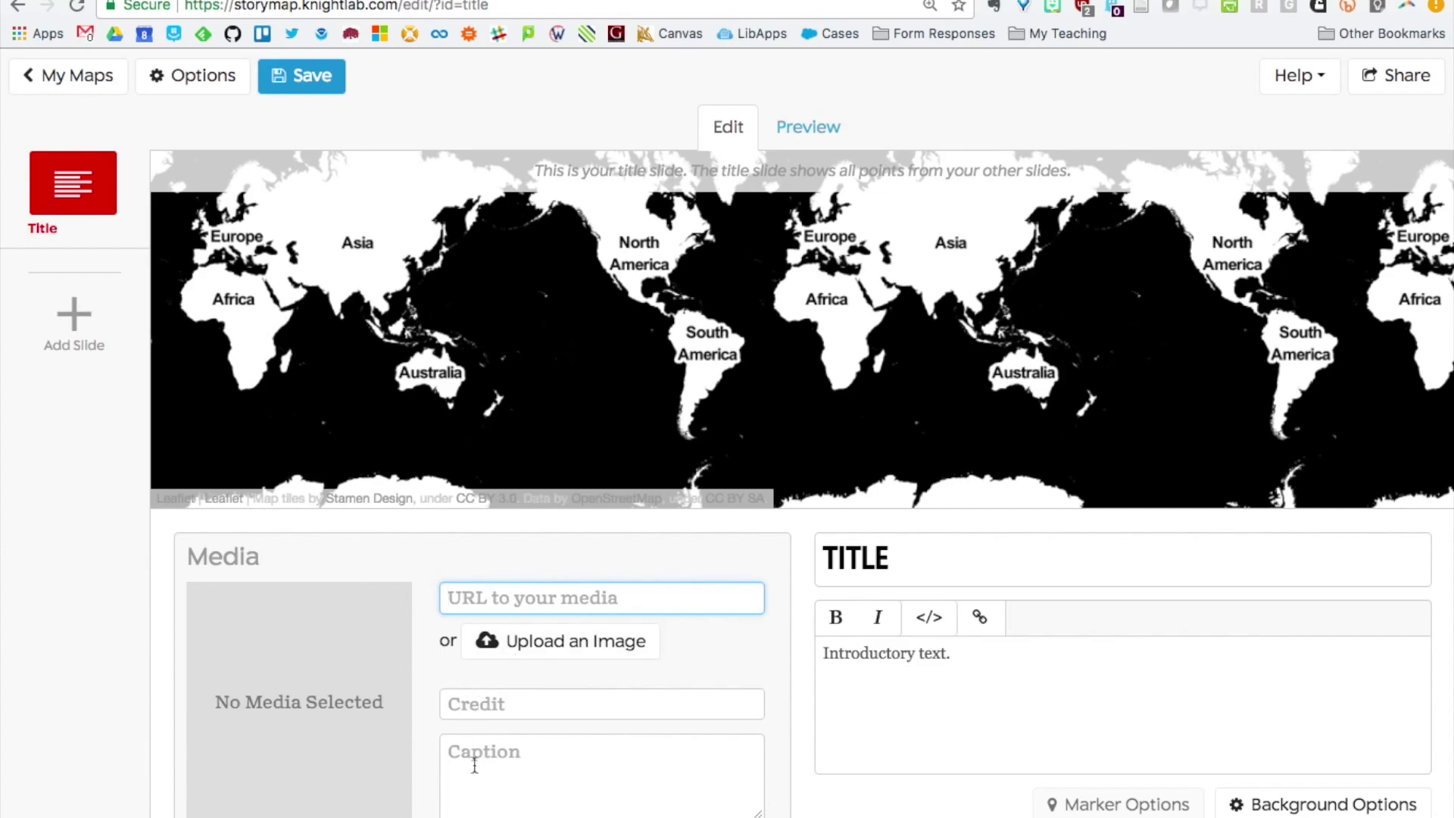
pyautogui.press('super+v')
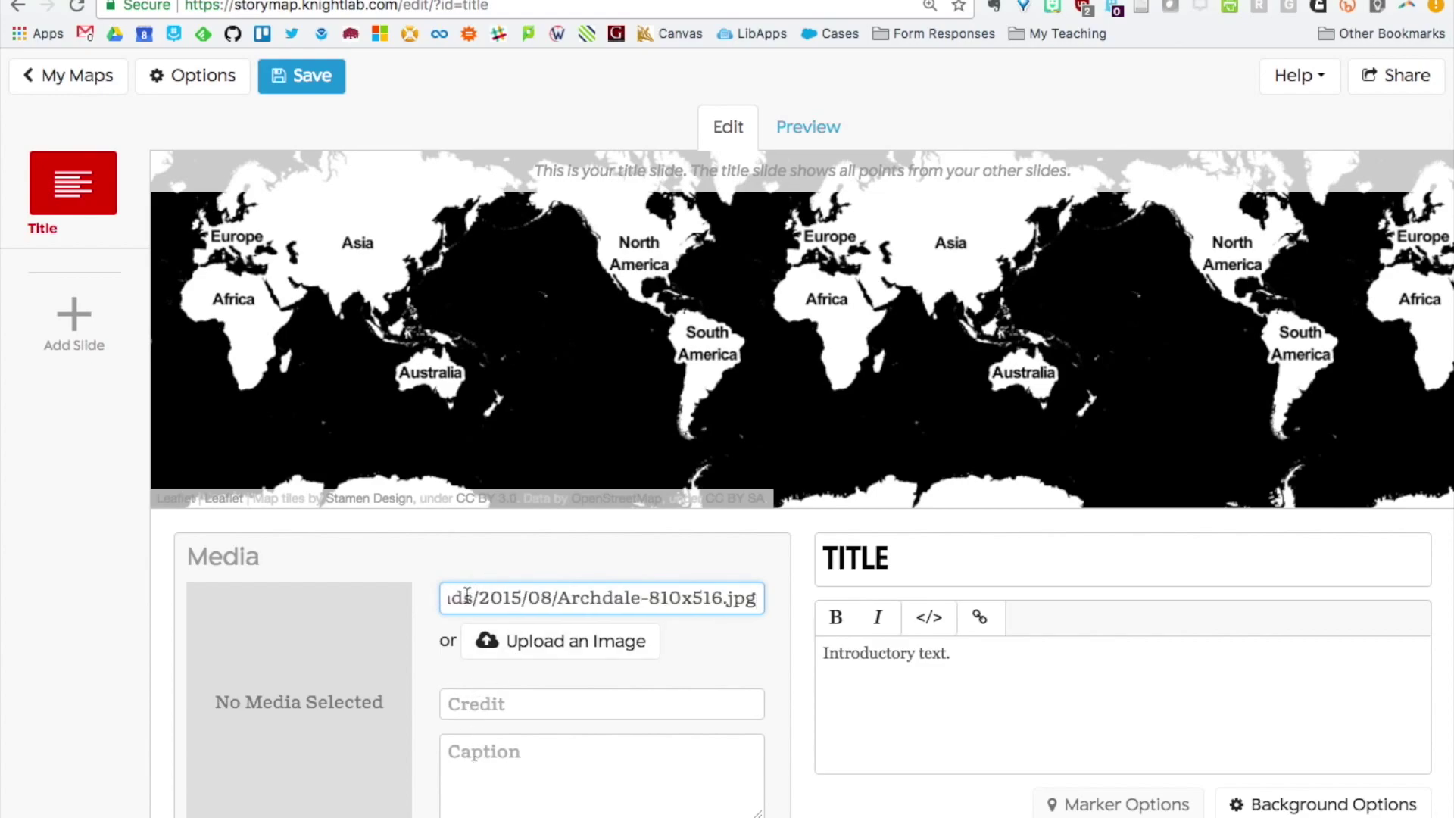
pyautogui.click(776, 659)
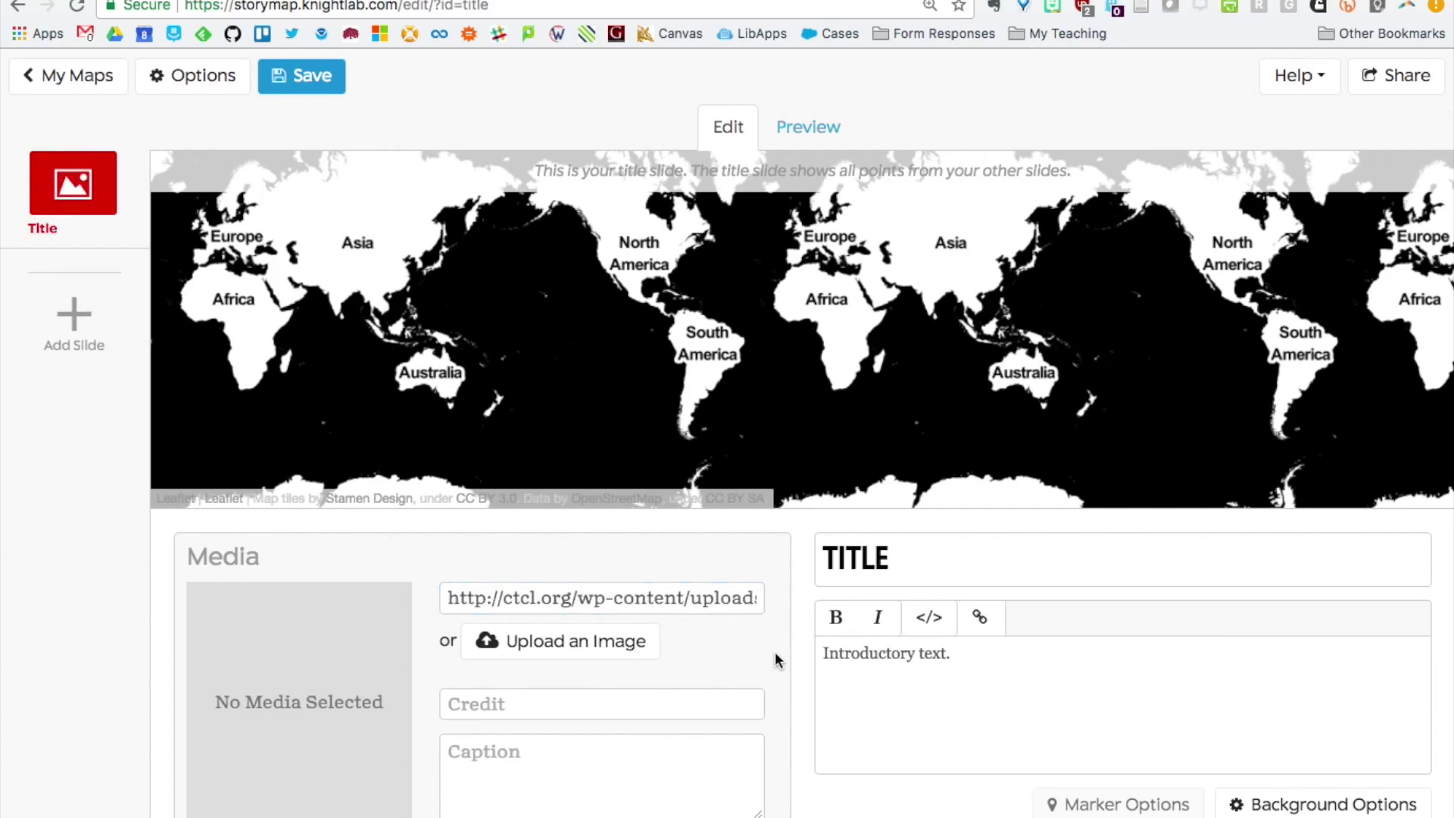
pyautogui.click(83, 321)
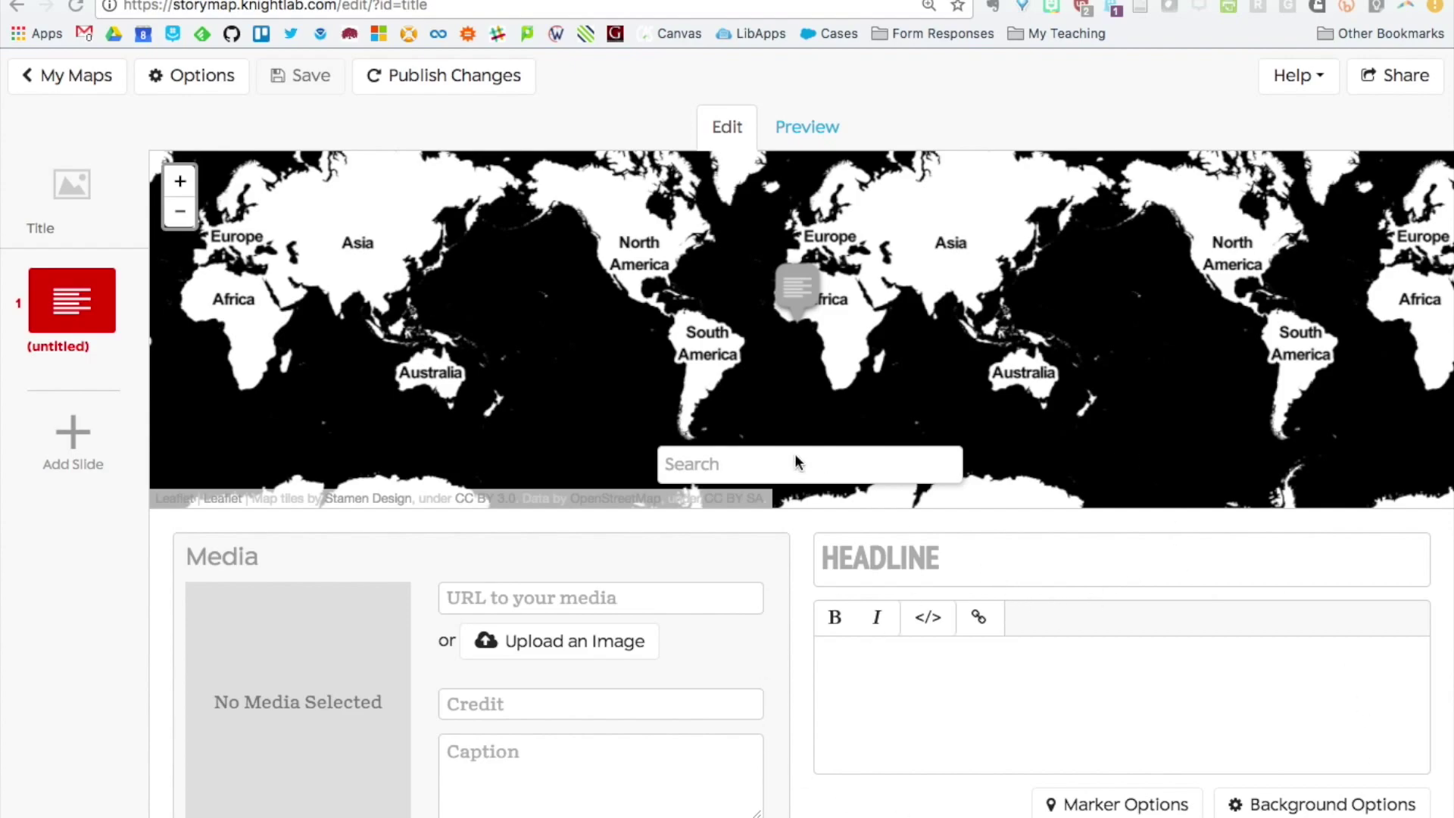
# Place the new slide's marker at Guilford College, Greensboro, nudged near New Garden Road
pyautogui.click(727, 465)
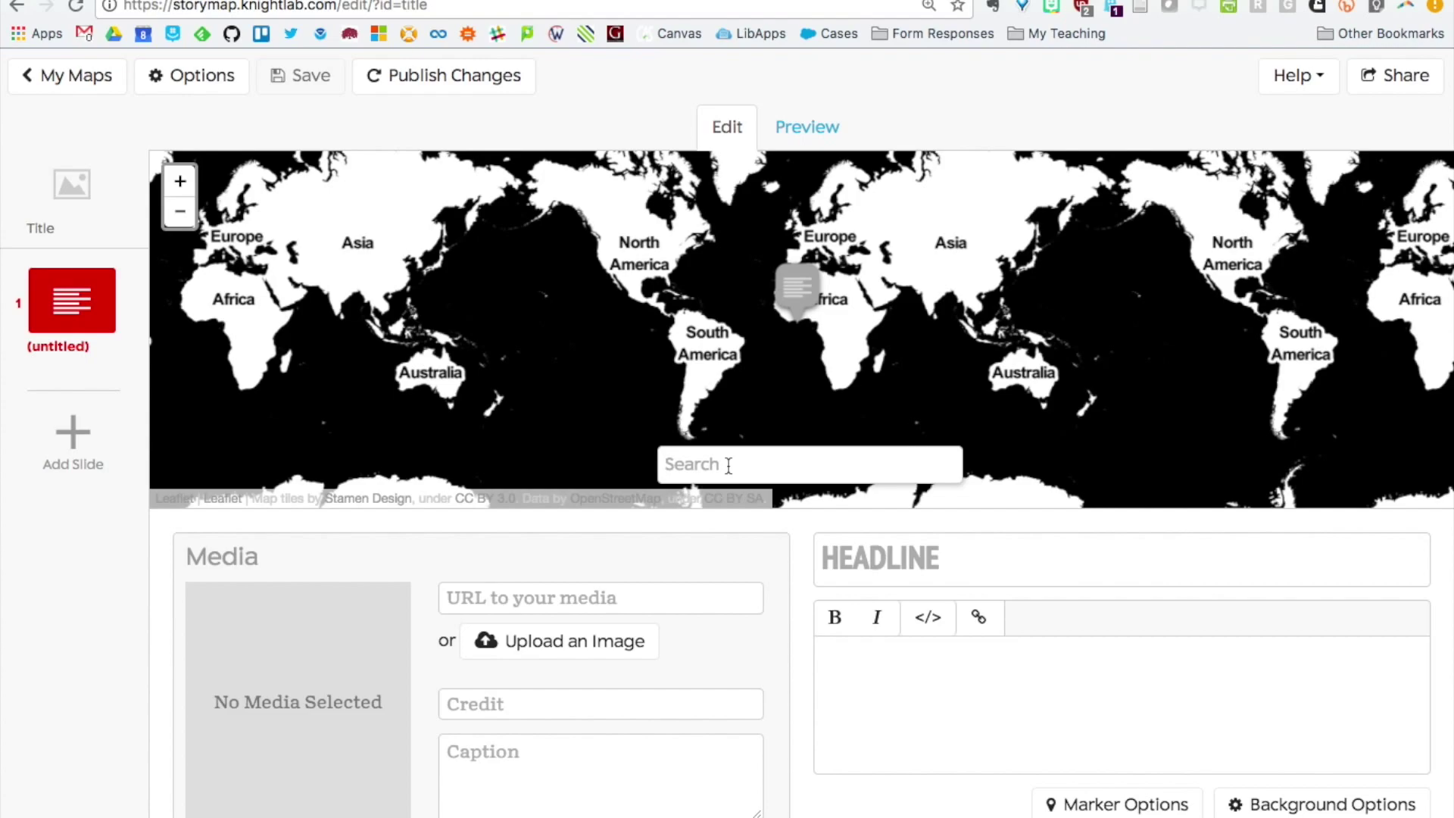
pyautogui.write('guilford college')
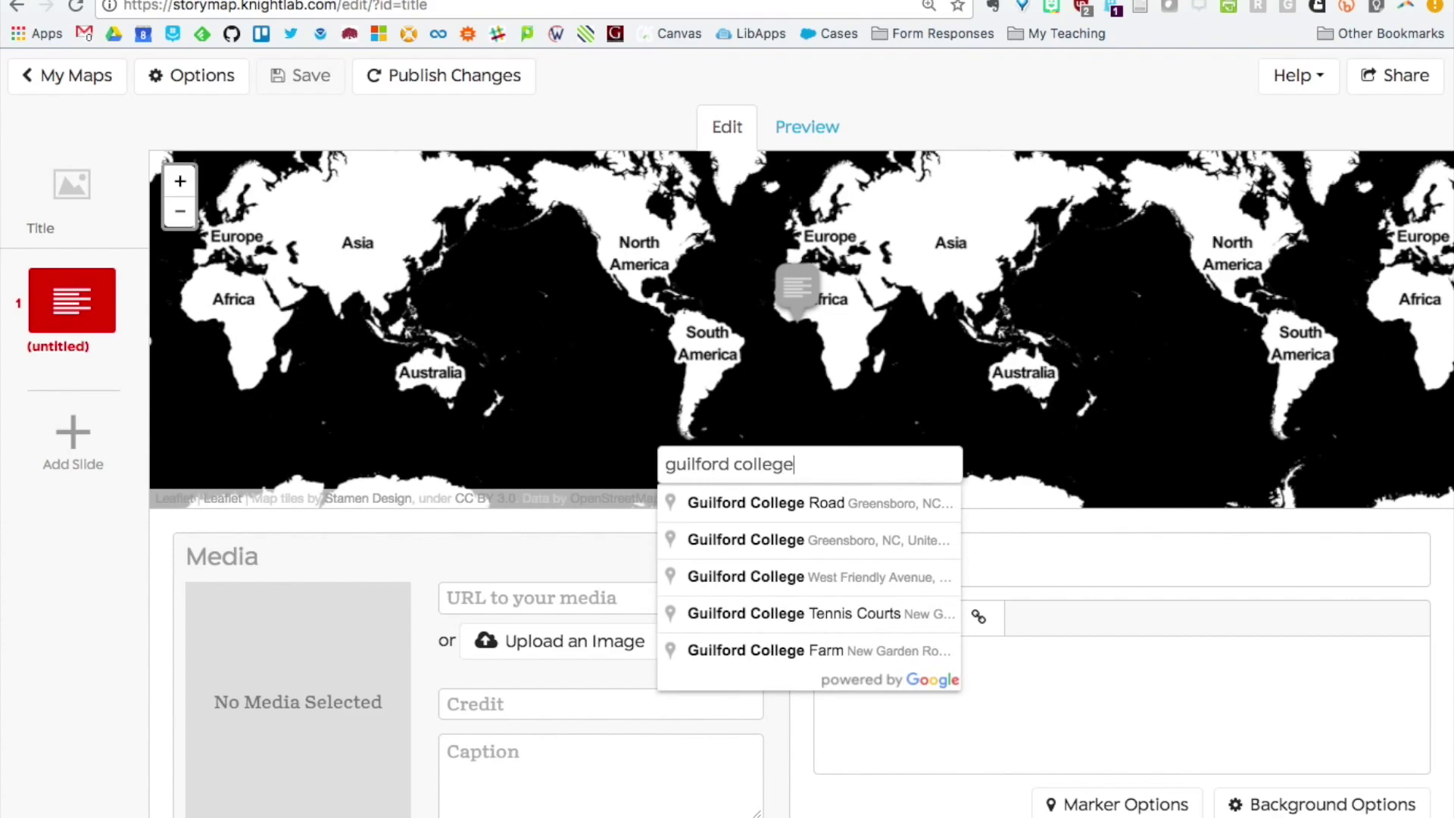
pyautogui.click(710, 549)
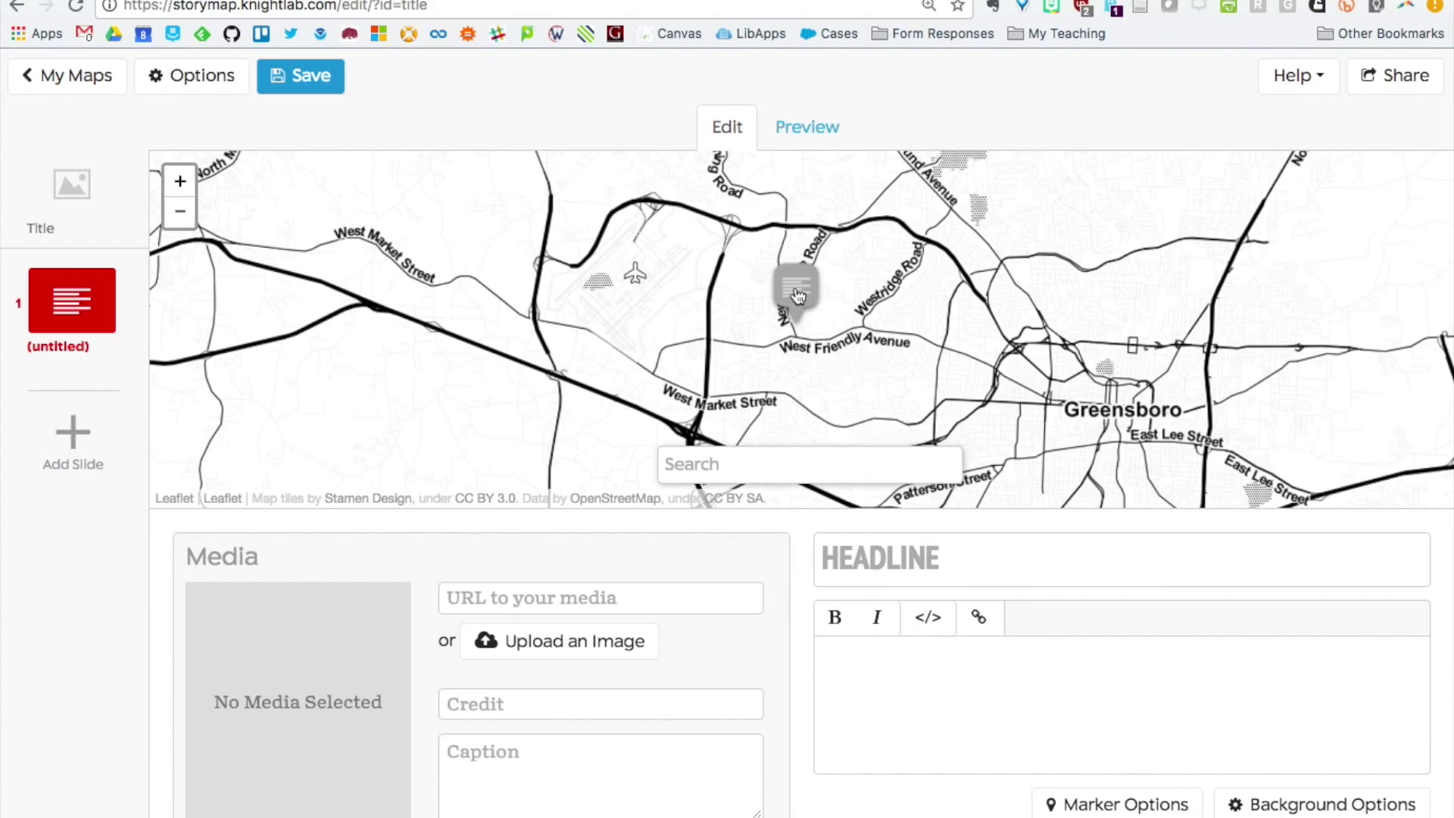
pyautogui.moveTo(797, 295)
pyautogui.mouseDown()
pyautogui.moveTo(770, 287)
pyautogui.moveTo(810, 299)
pyautogui.mouseUp()
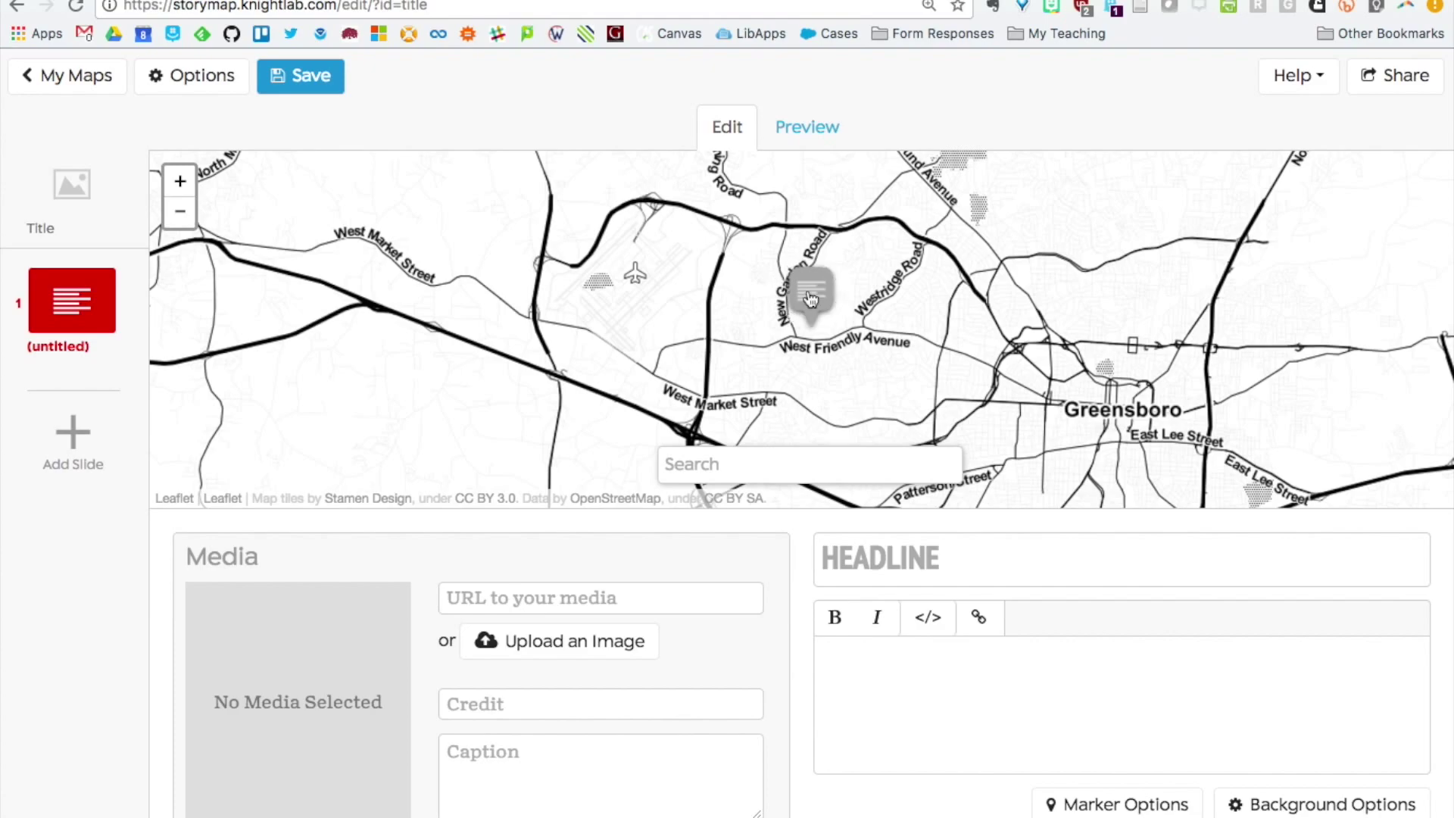
pyautogui.click(901, 575)
# Enter the headline GUILFORD COLLEGE and the body text 'More text'
pyautogui.write('GUILFORD COLLEGE')
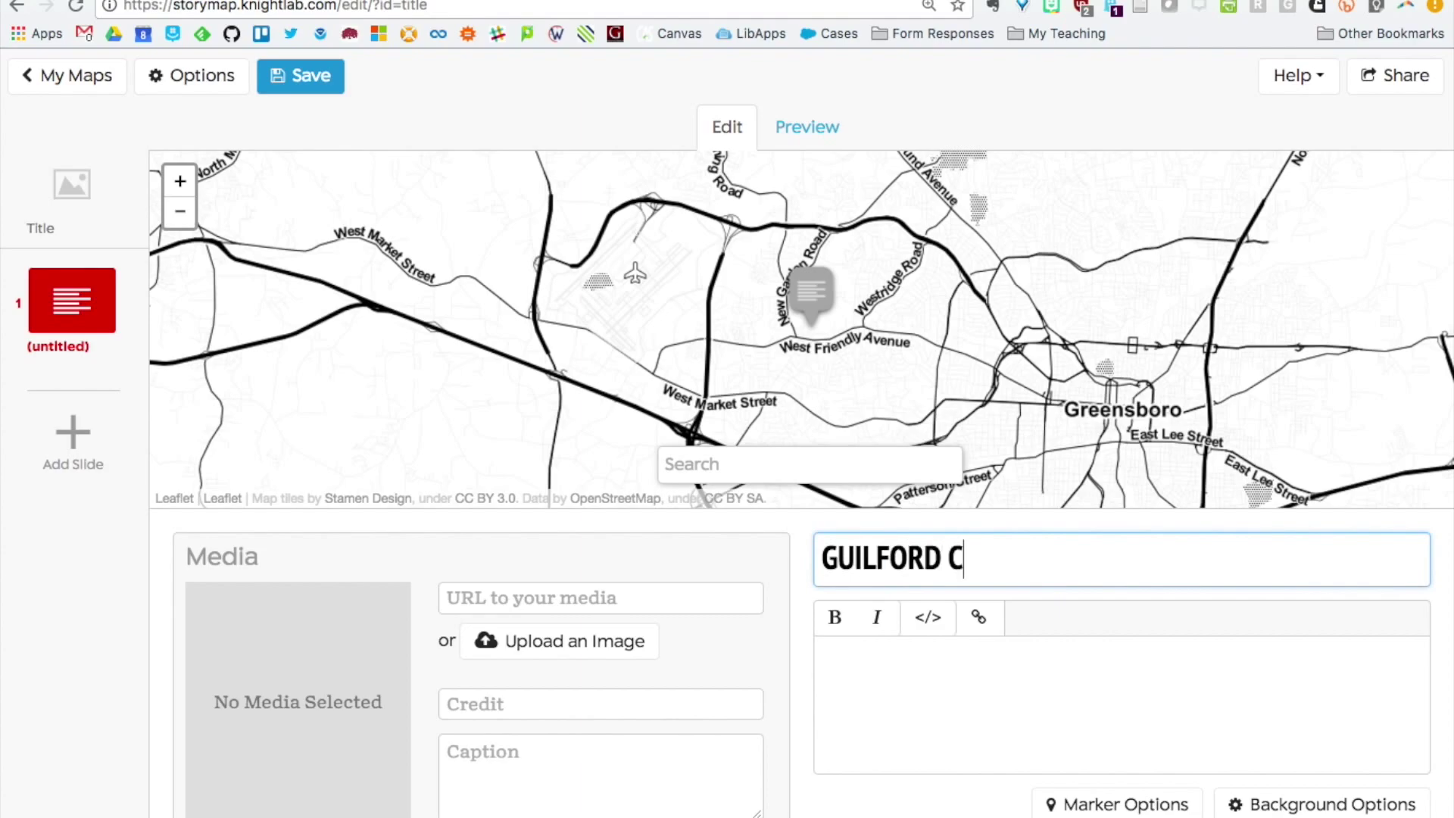
pyautogui.click(904, 658)
pyautogui.write('More text.')
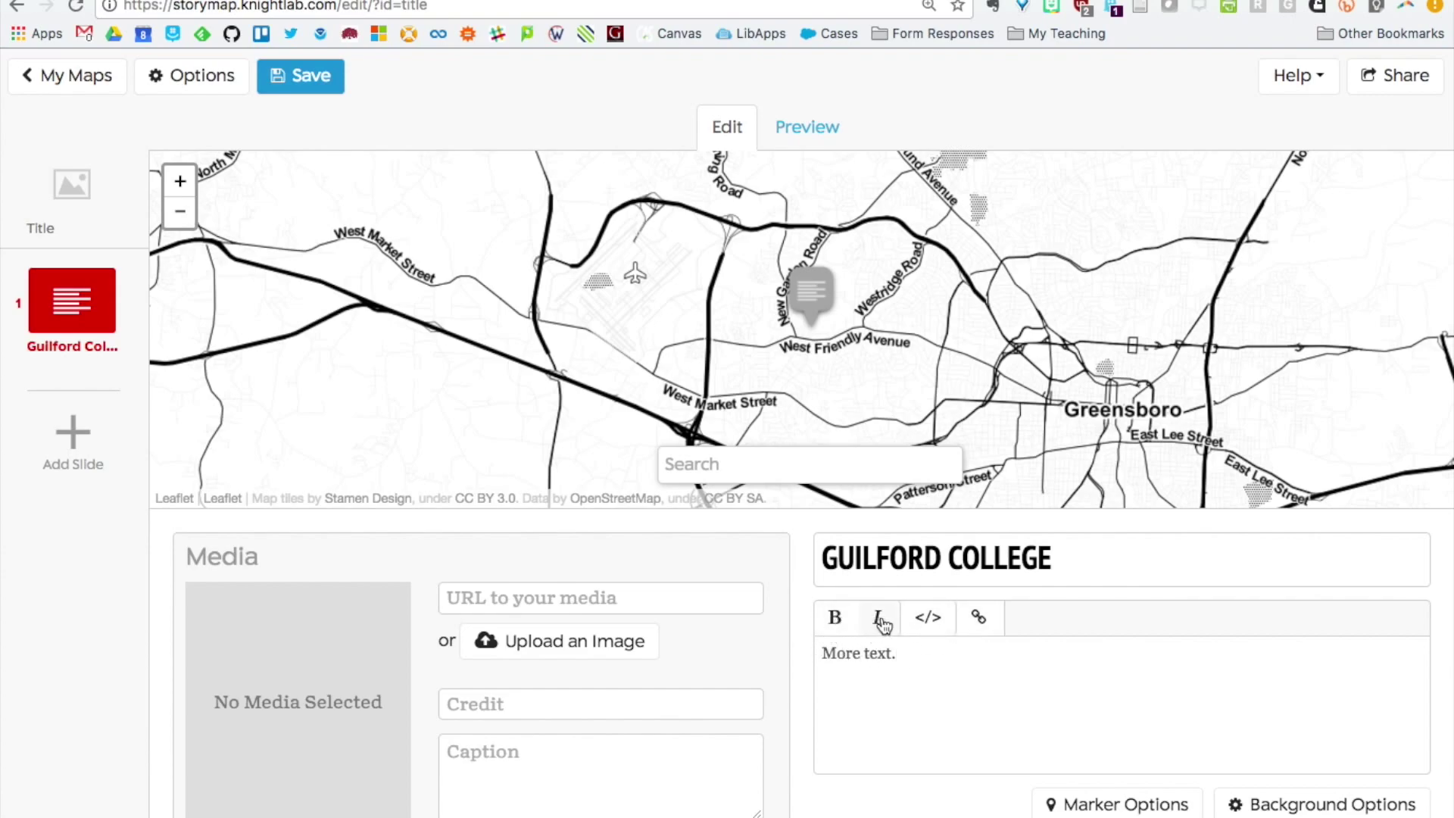
pyautogui.click(942, 634)
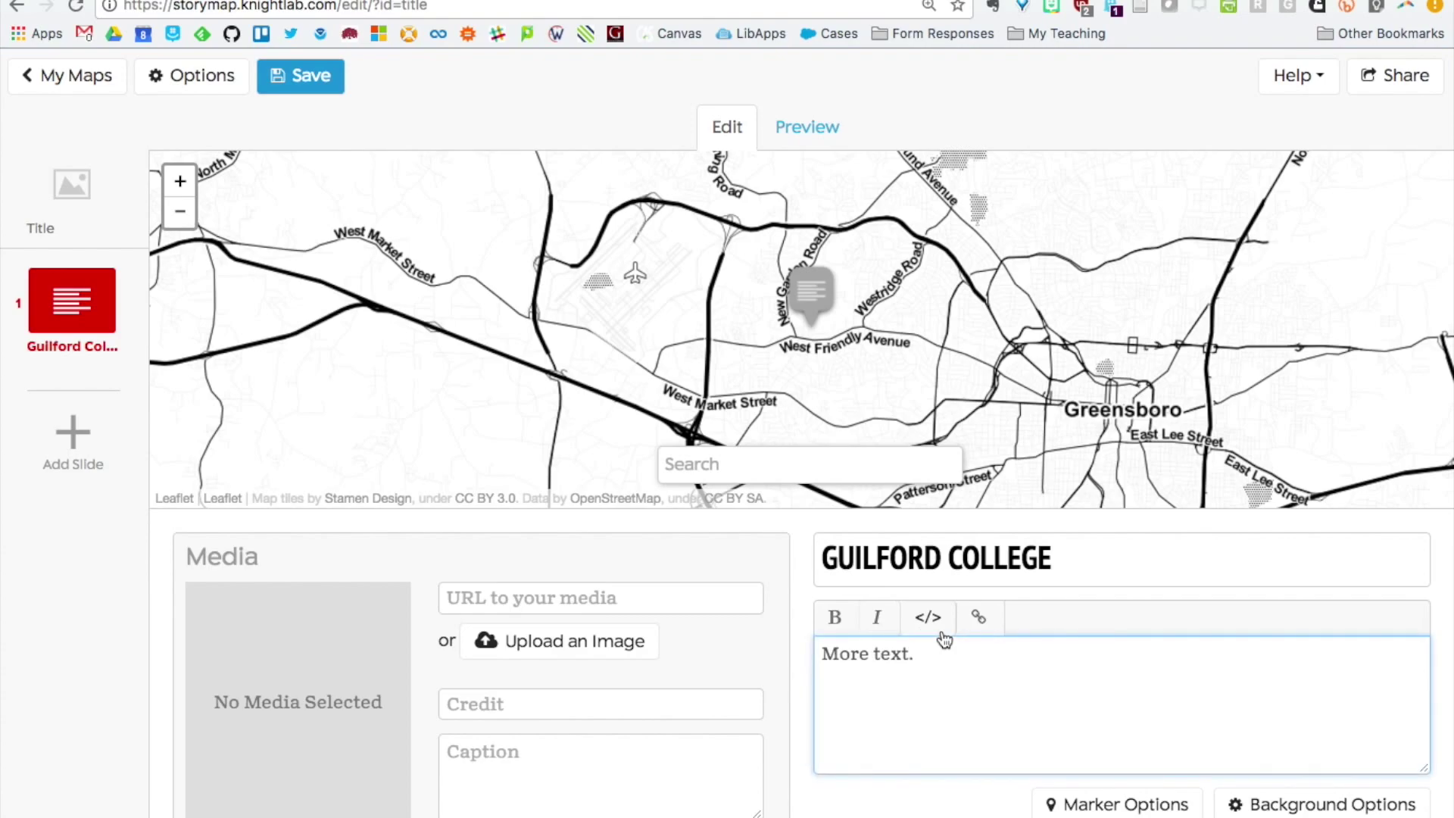
pyautogui.click(941, 636)
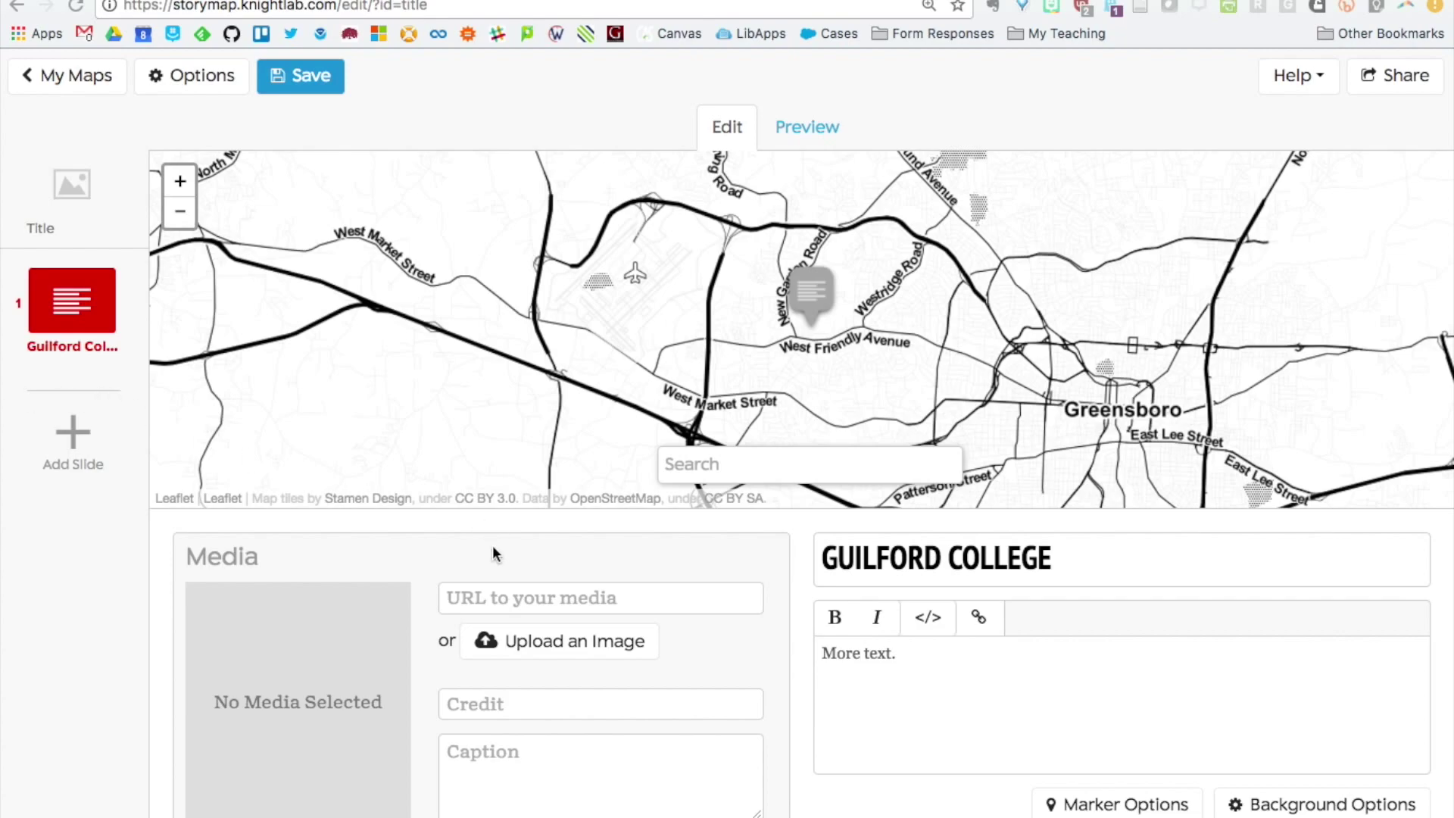
# Set a YouTube video as the Guilford College slide's media
pyautogui.click(455, 596)
pyautogui.write('https://www.youtube.com/watch?v=ScCxwLXZaVA')
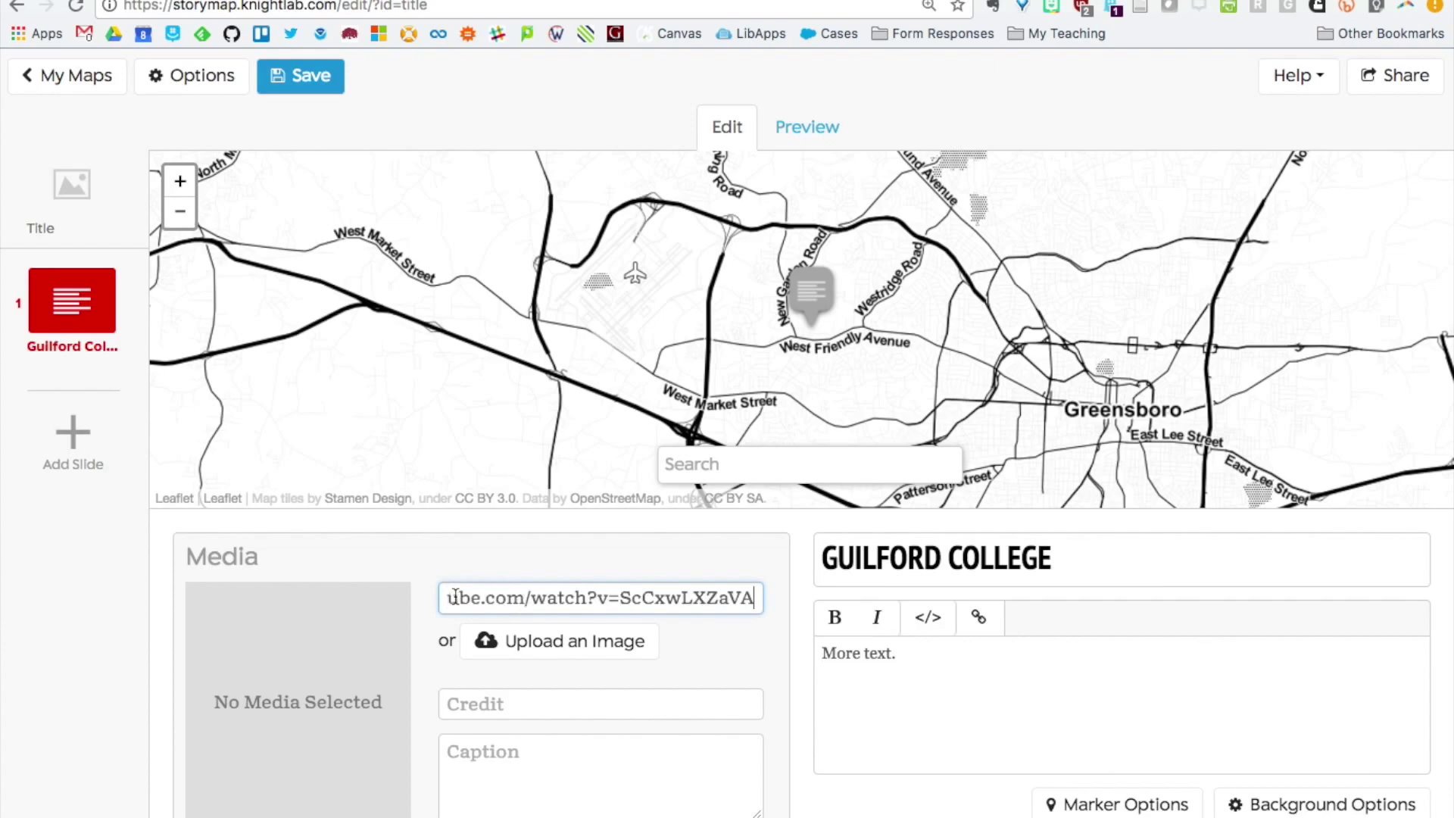
pyautogui.click(752, 649)
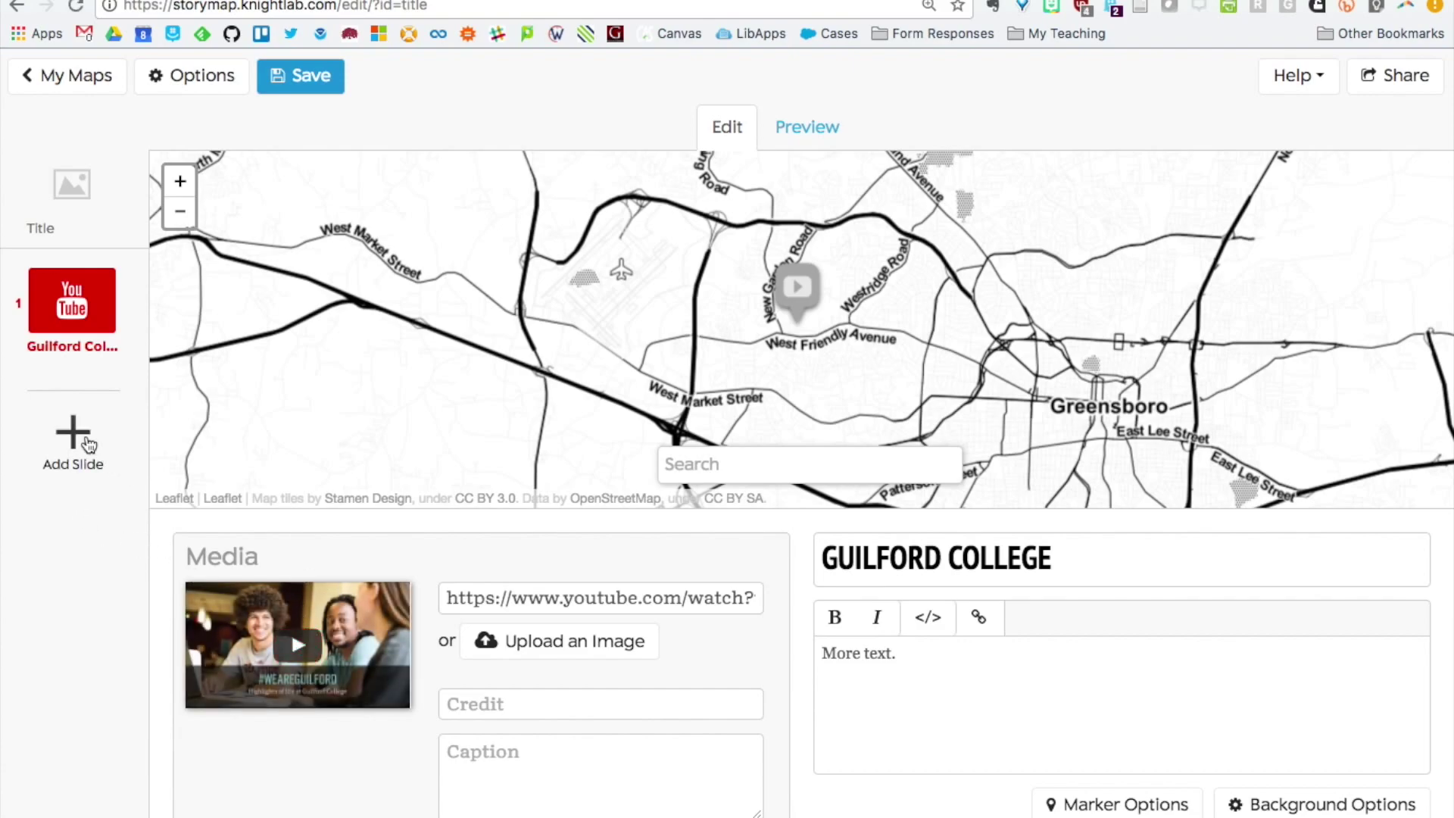
# Add a slide located at Hege Library and zoom the map in three levels around it
pyautogui.click(89, 444)
pyautogui.click(743, 470)
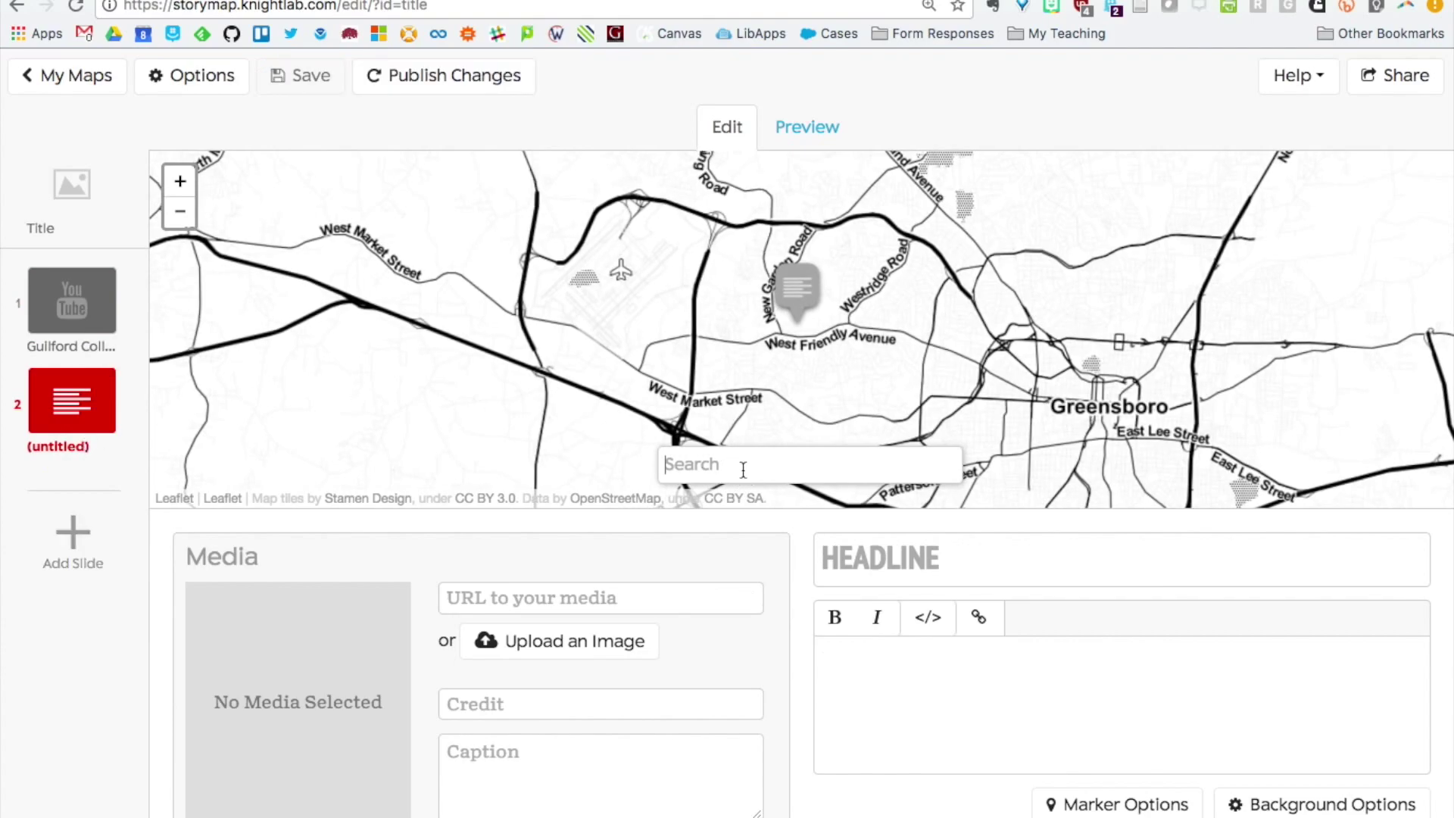
pyautogui.write('Hege Libr')
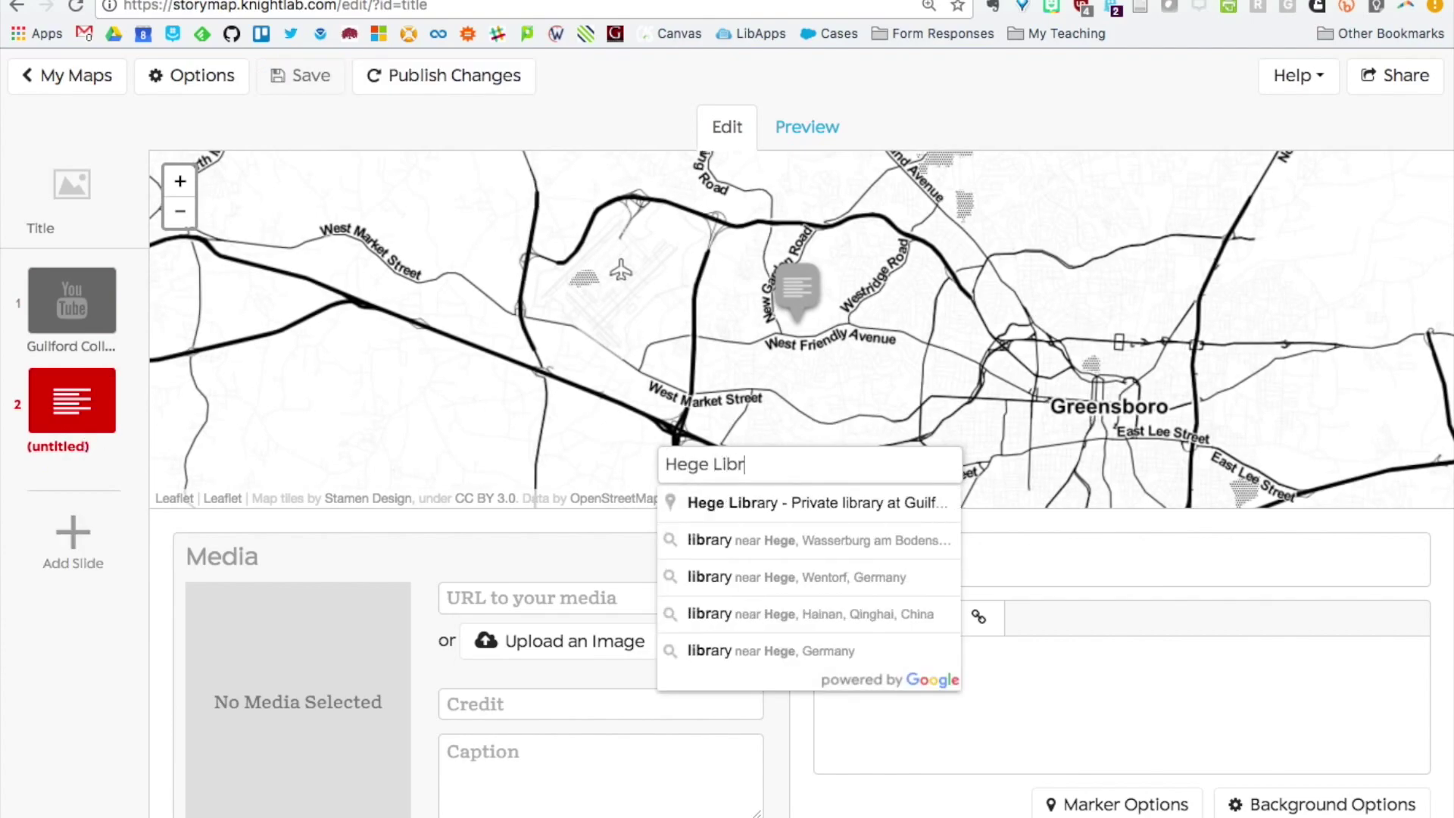
pyautogui.click(772, 502)
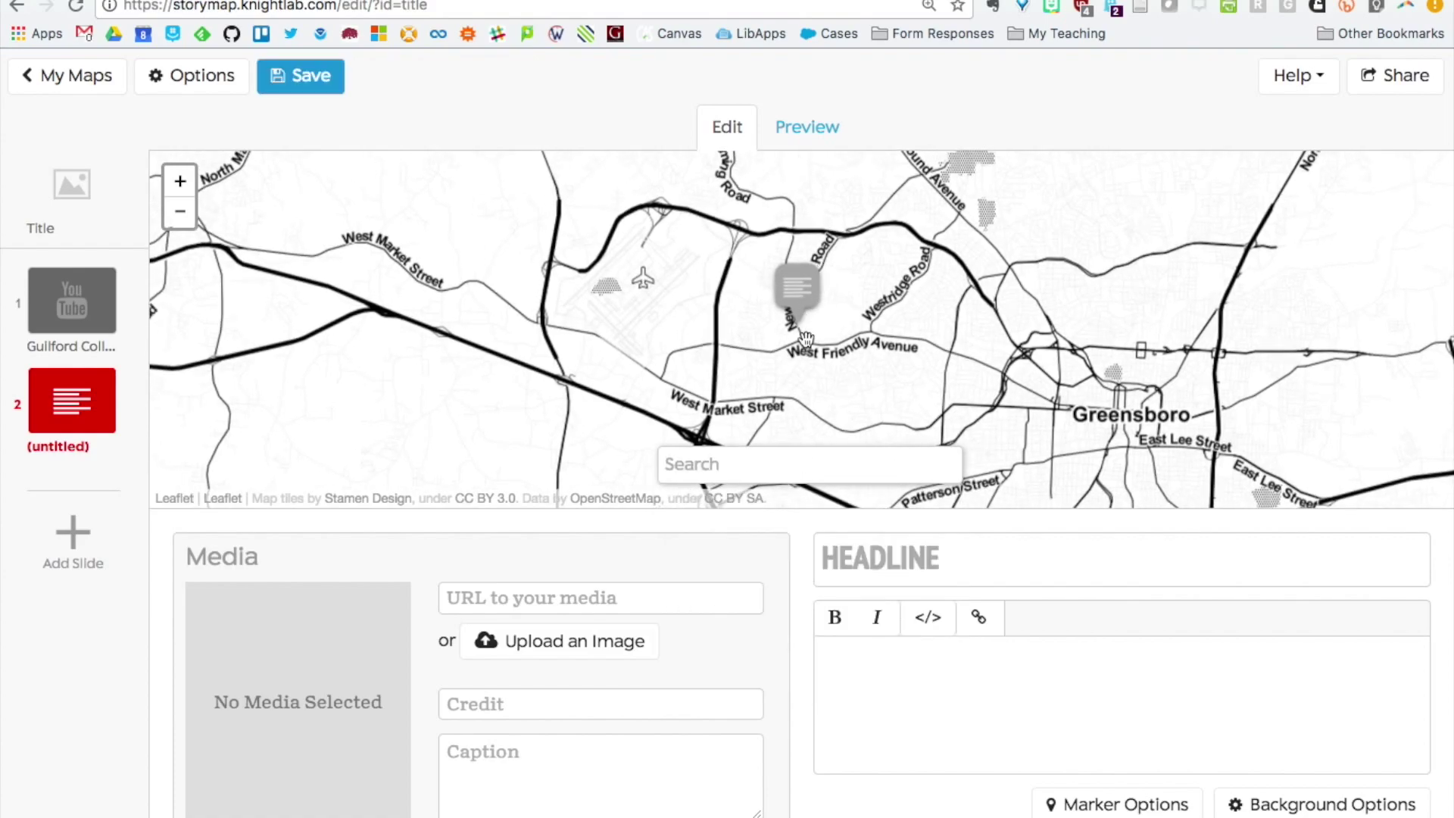
pyautogui.click(181, 185)
pyautogui.click(181, 186)
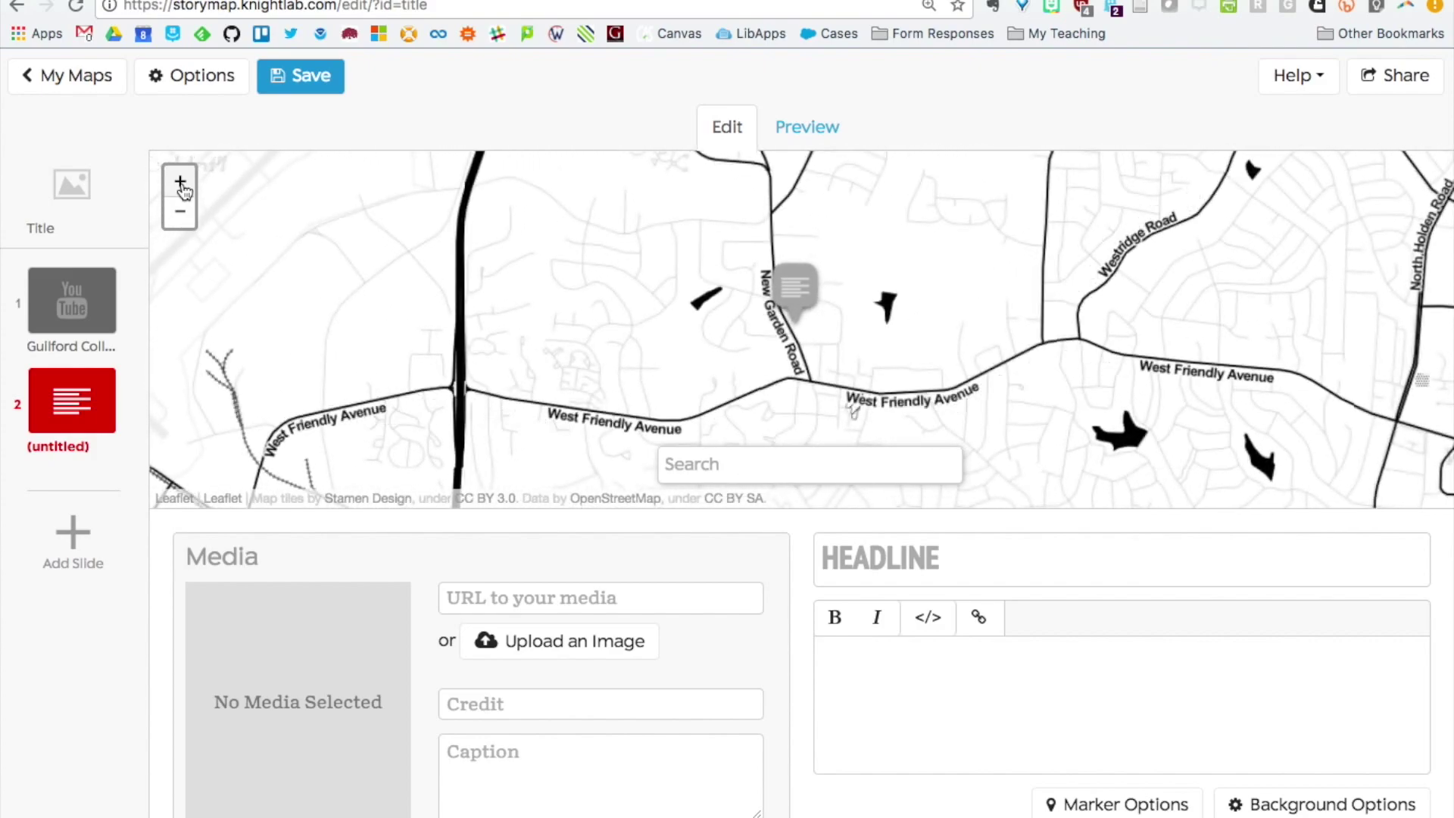
pyautogui.click(182, 185)
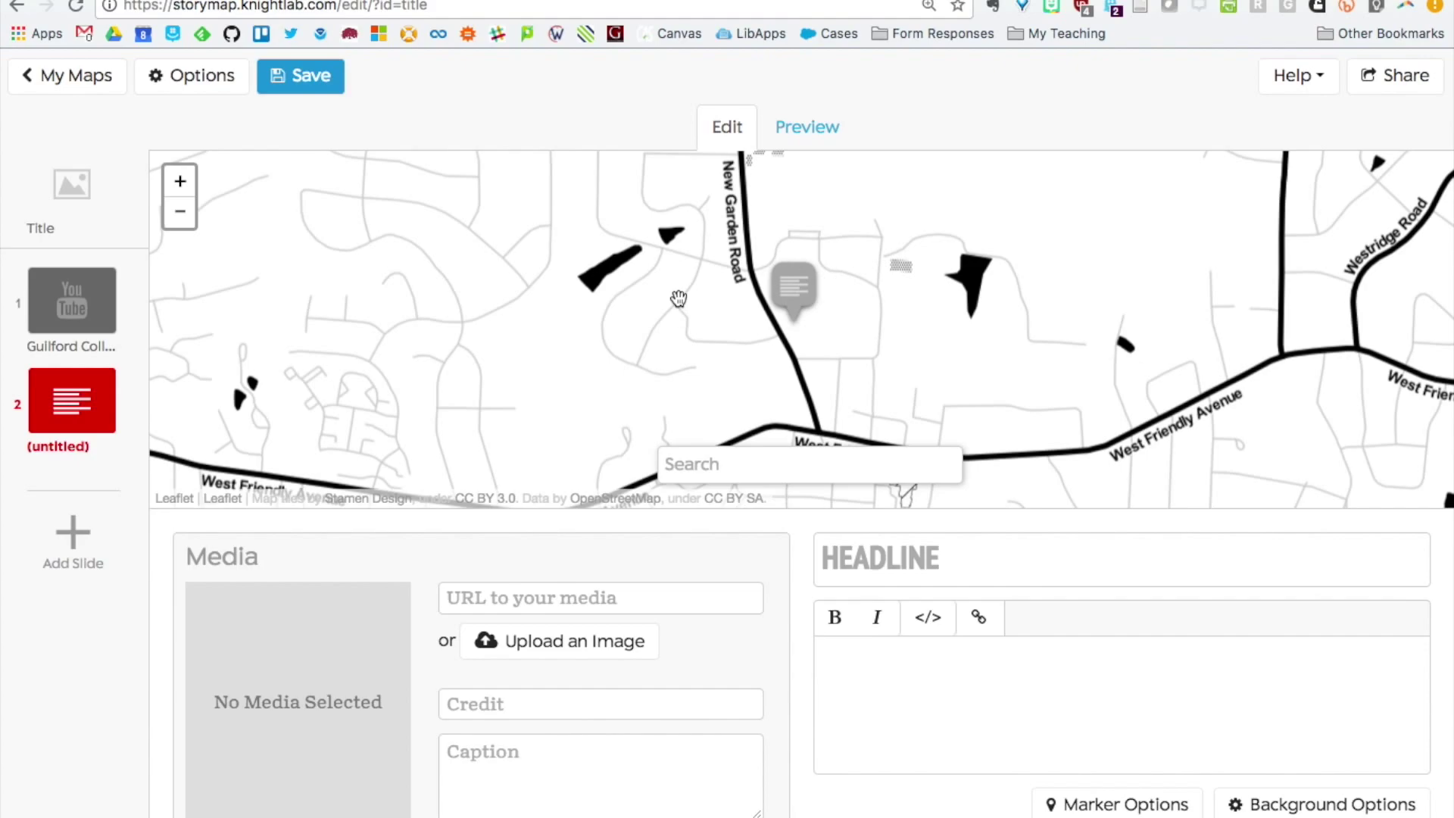
# Give the slide the headline HEGE LIBRARY and the text 'A description'
pyautogui.click(889, 564)
pyautogui.write('H')
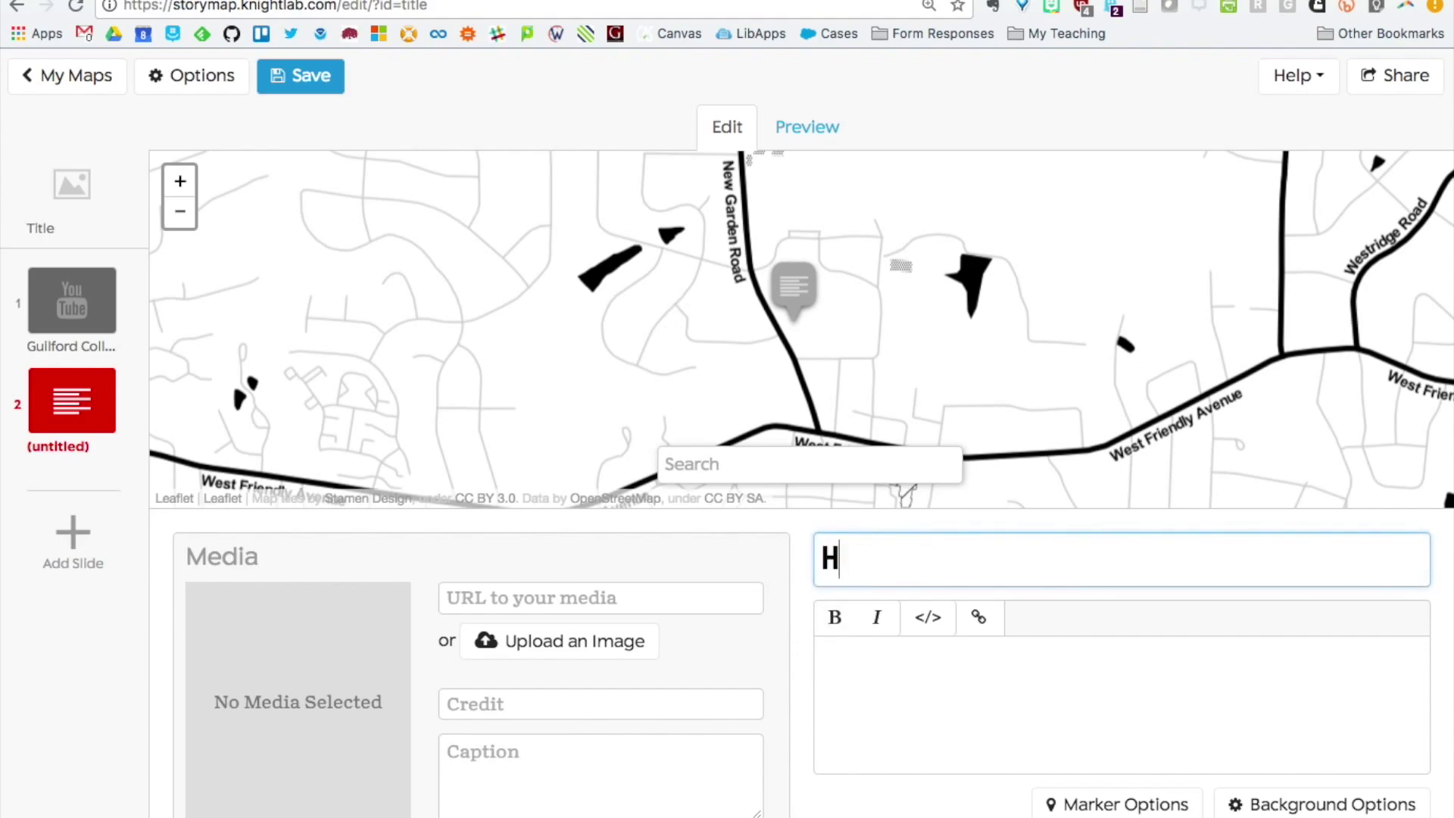
pyautogui.write('EGE LIBRARY')
pyautogui.click(924, 695)
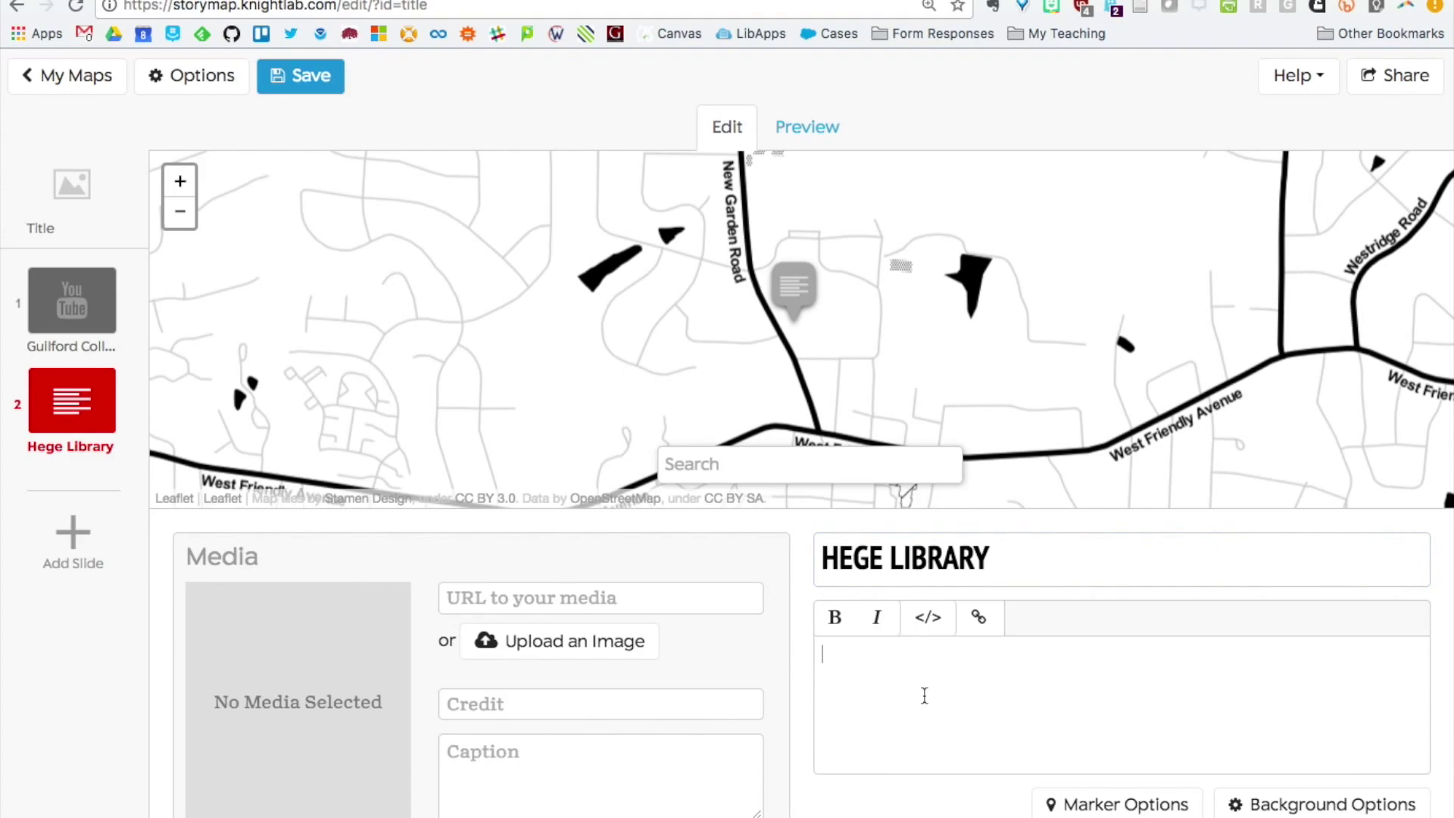
pyautogui.write('A description')
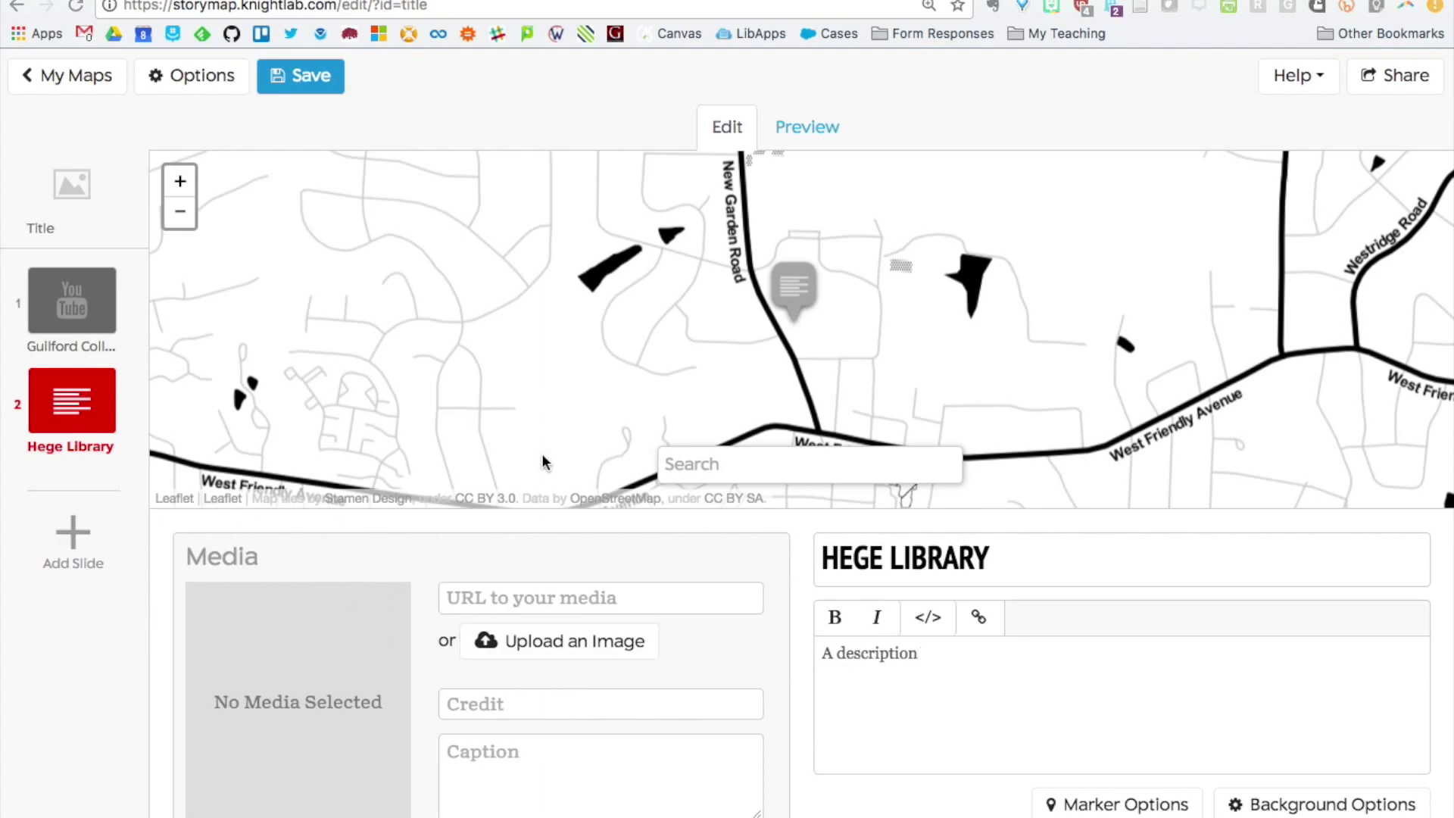
# Set the Hege Library photo as the slide's media and save the story
pyautogui.click(580, 591)
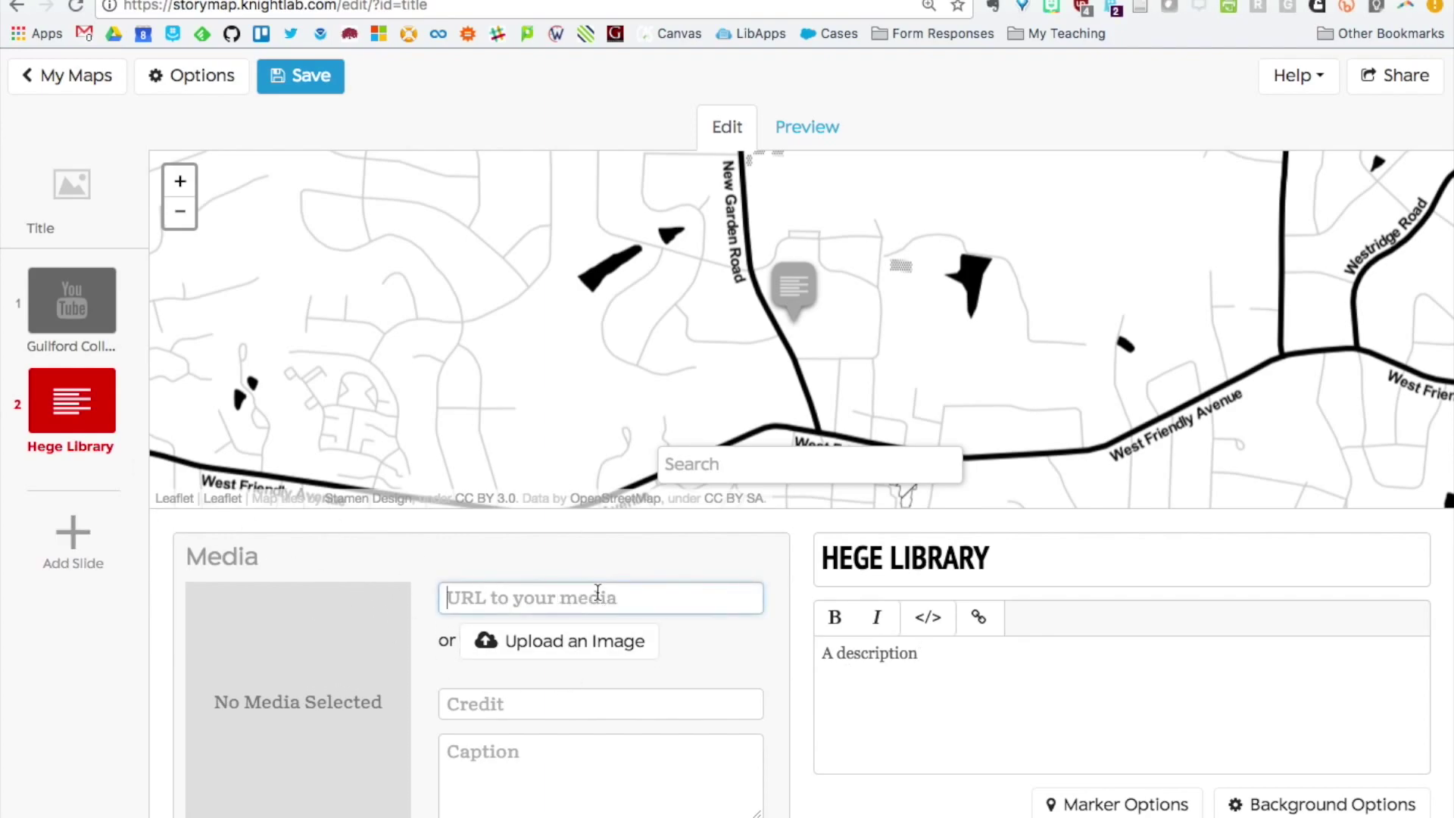
pyautogui.press('super+v')
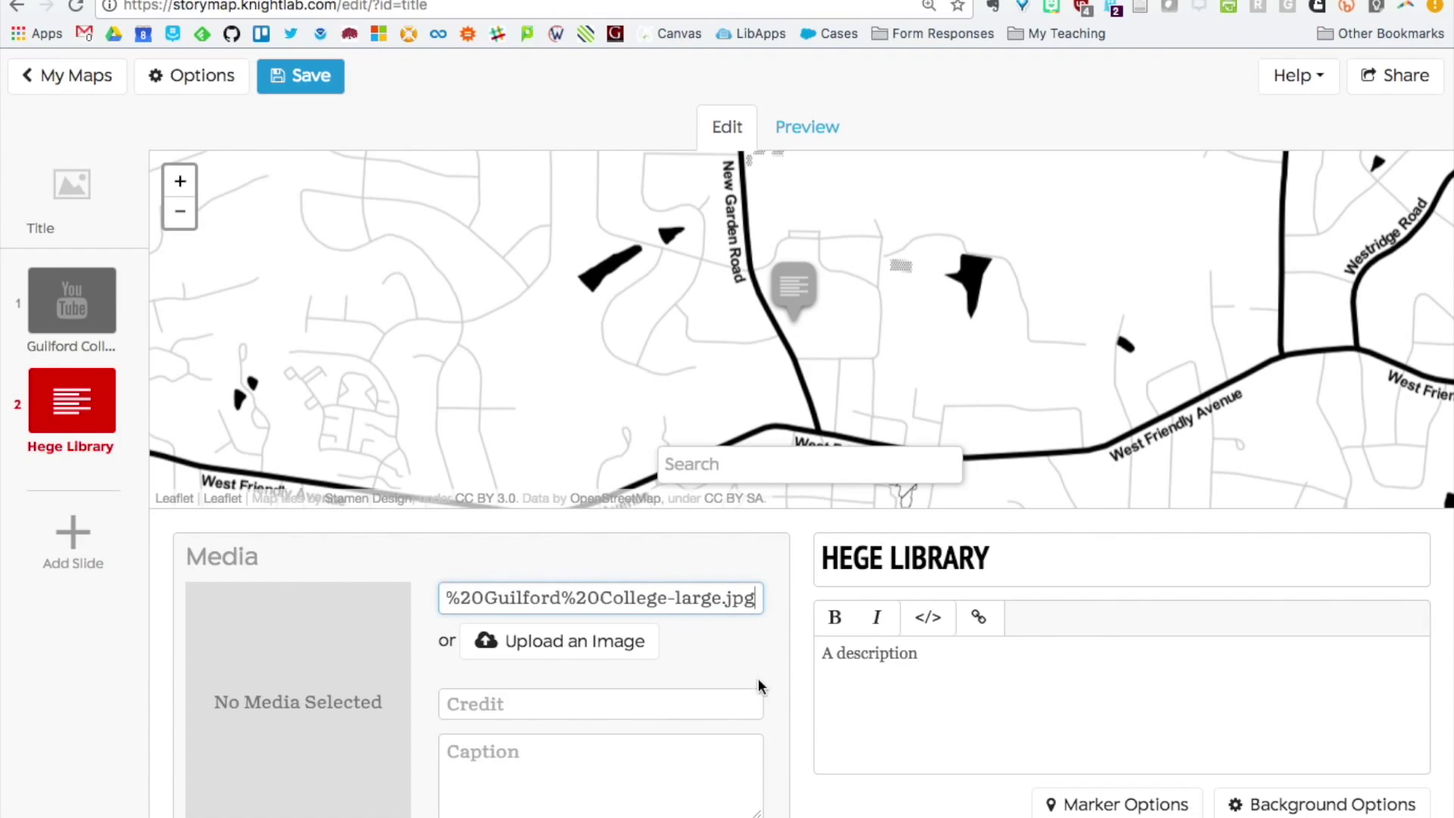
pyautogui.click(756, 682)
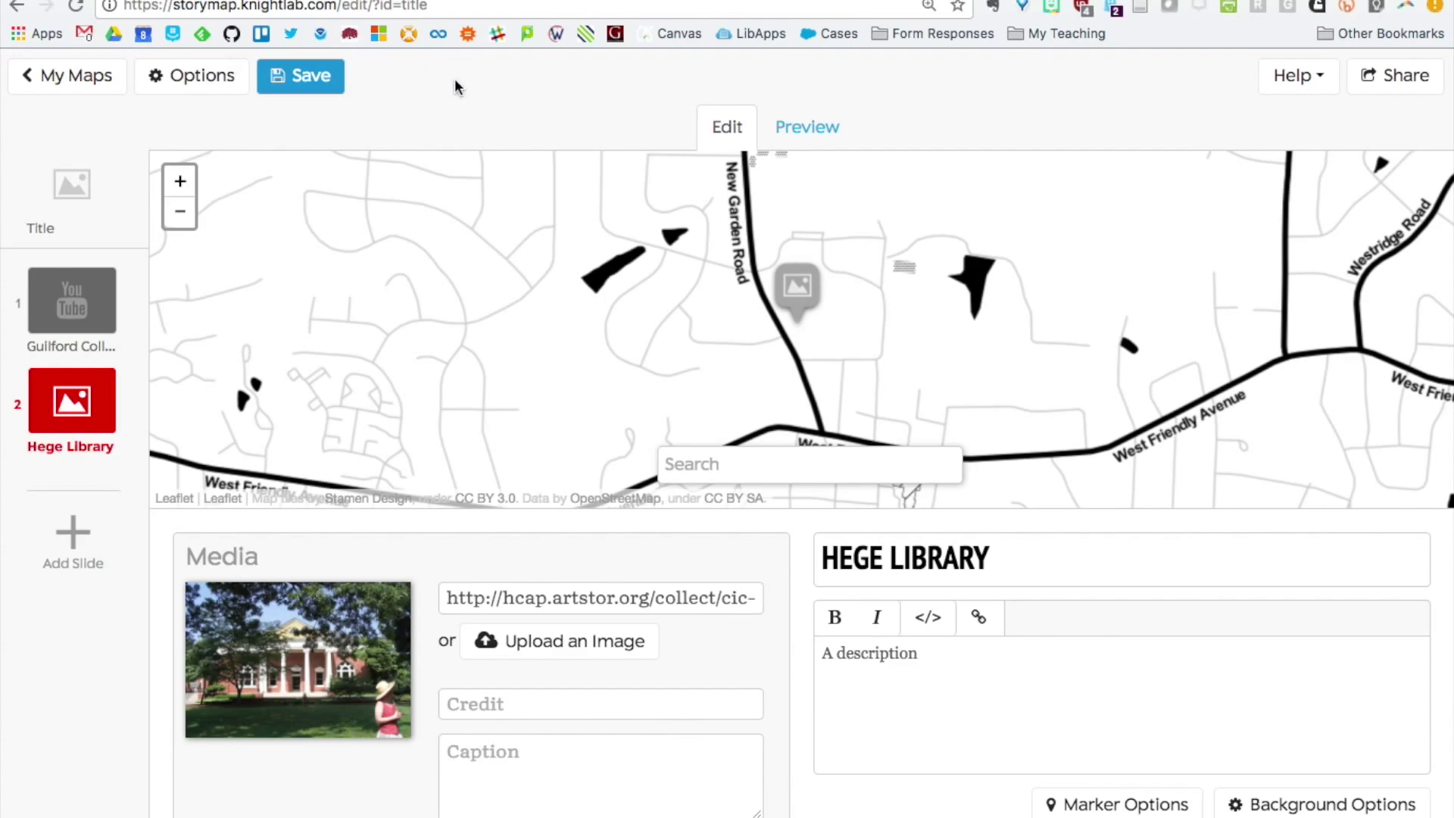
pyautogui.click(327, 87)
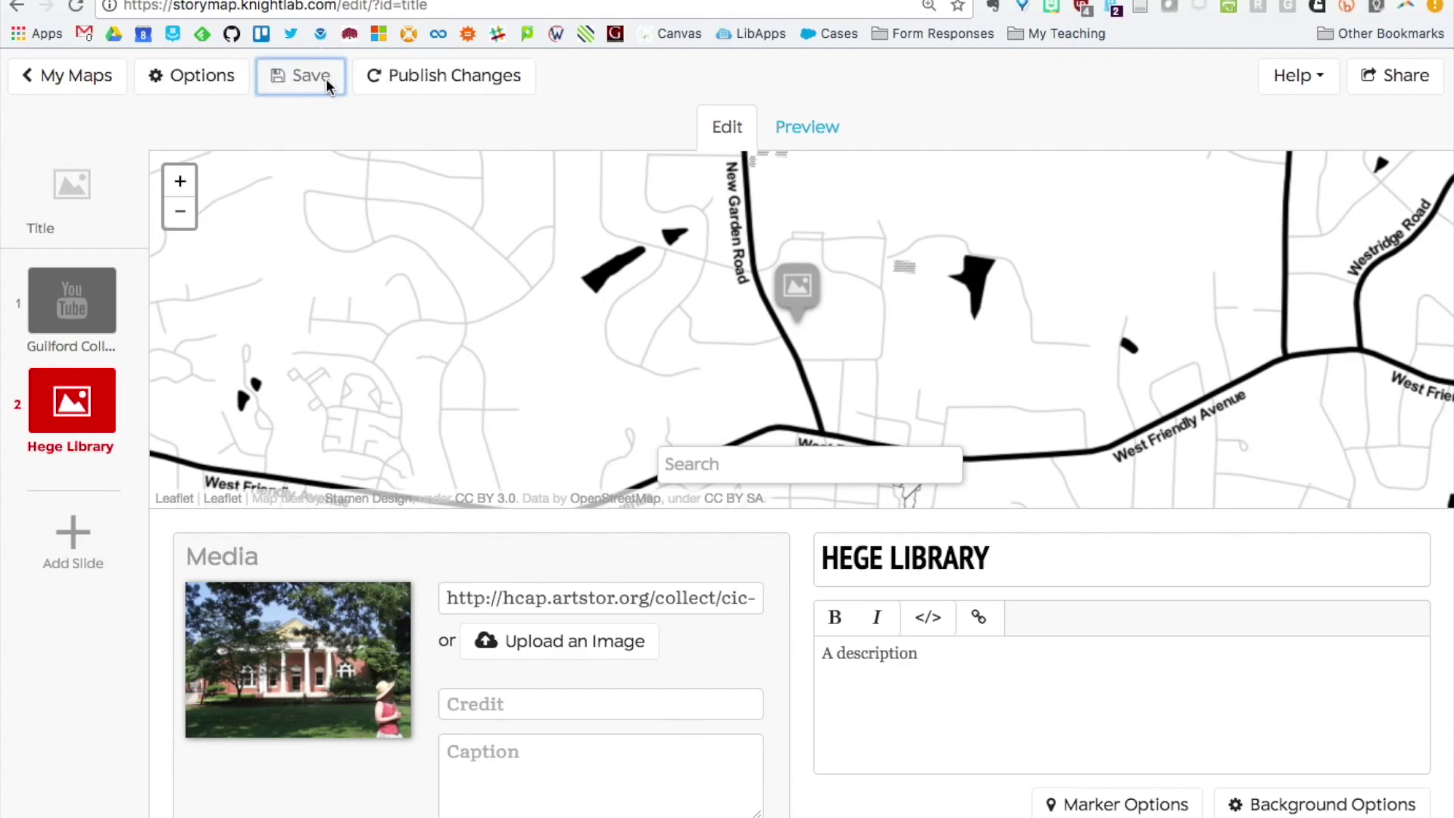
# Publish the changes and preview the story, stepping back to the title slide
pyautogui.click(399, 80)
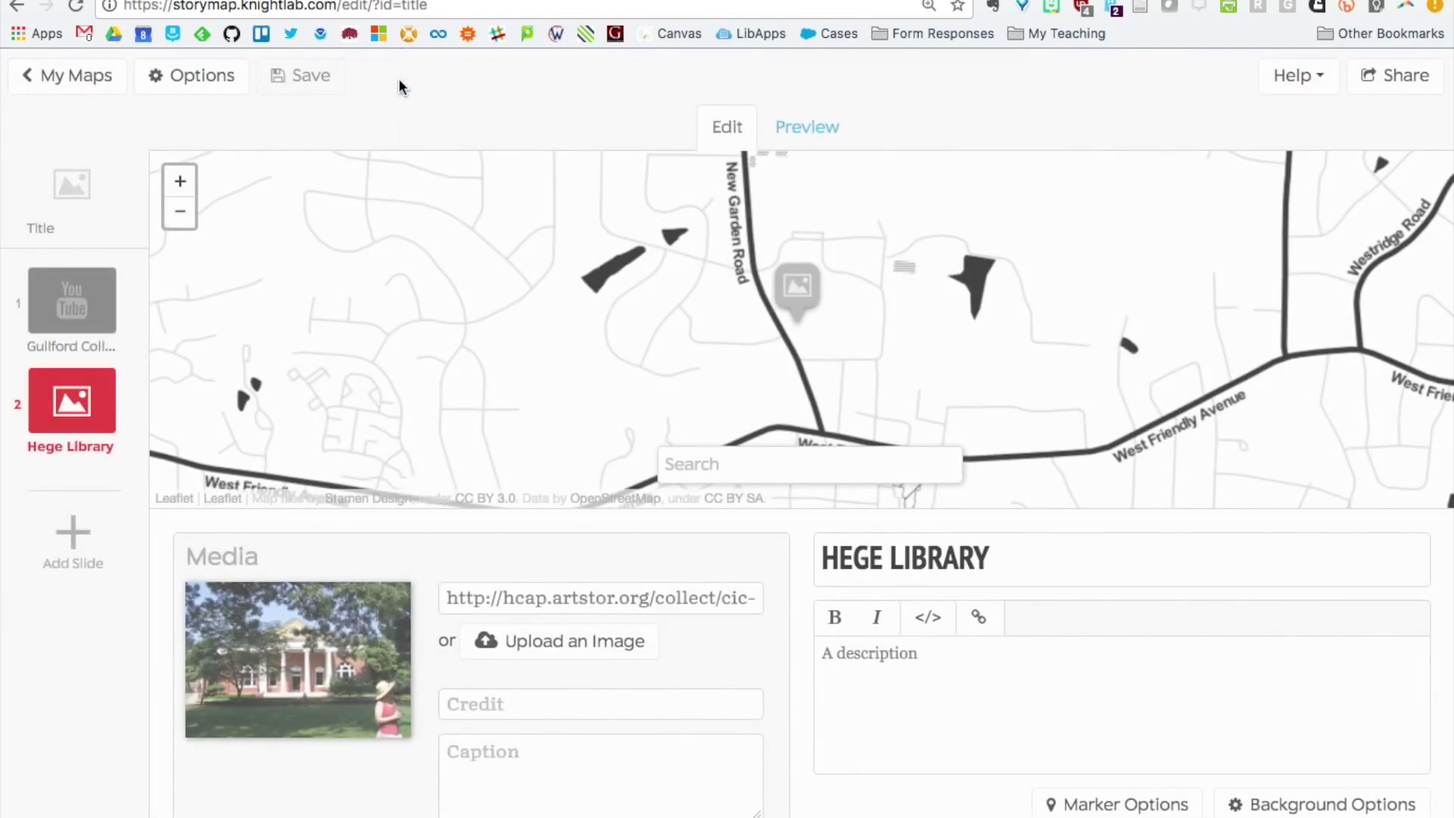
pyautogui.click(807, 127)
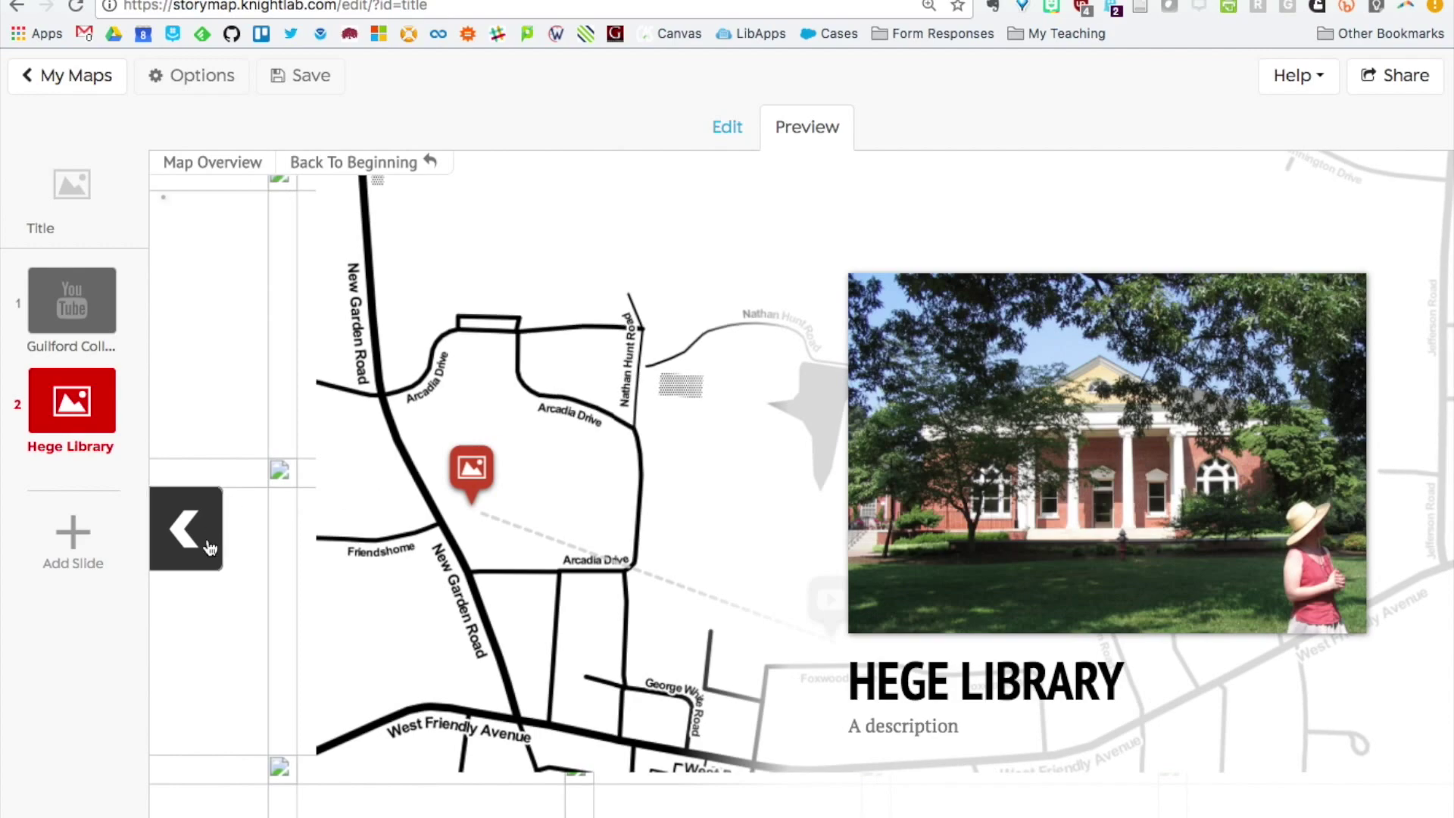
pyautogui.click(209, 547)
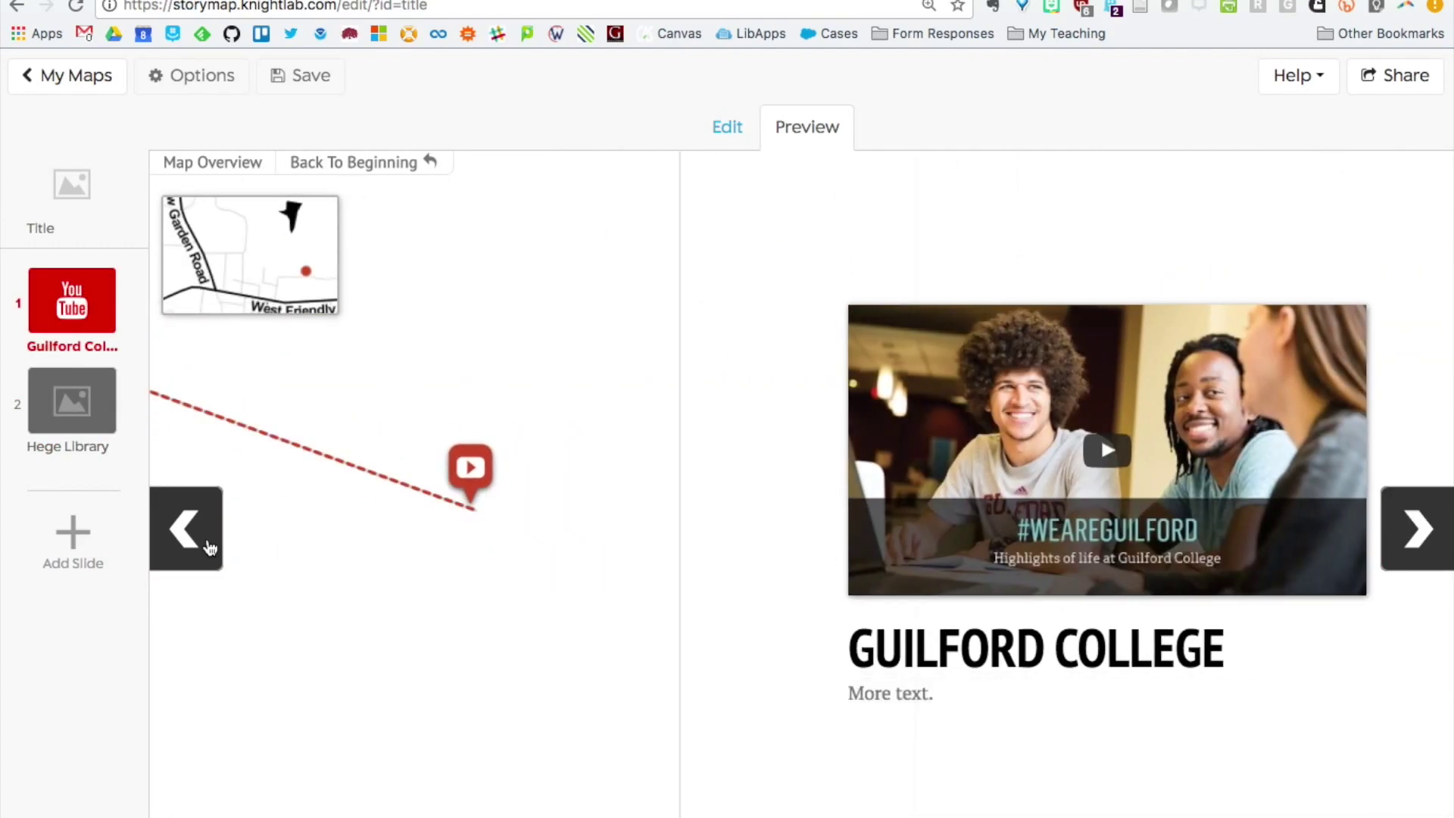
pyautogui.click(209, 547)
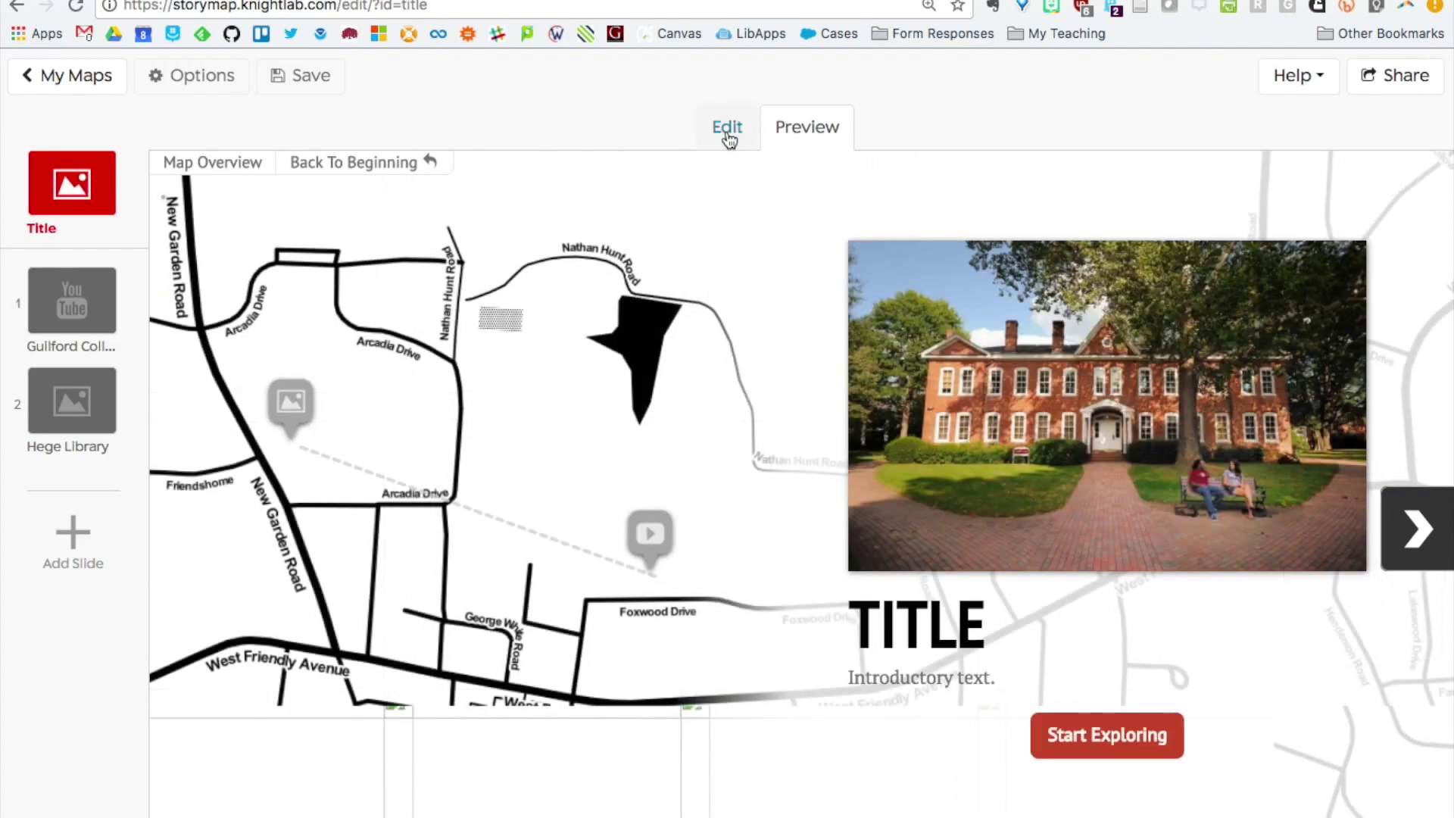
# Change the story's map type to Open Street Maps: Standard in Options
pyautogui.click(727, 135)
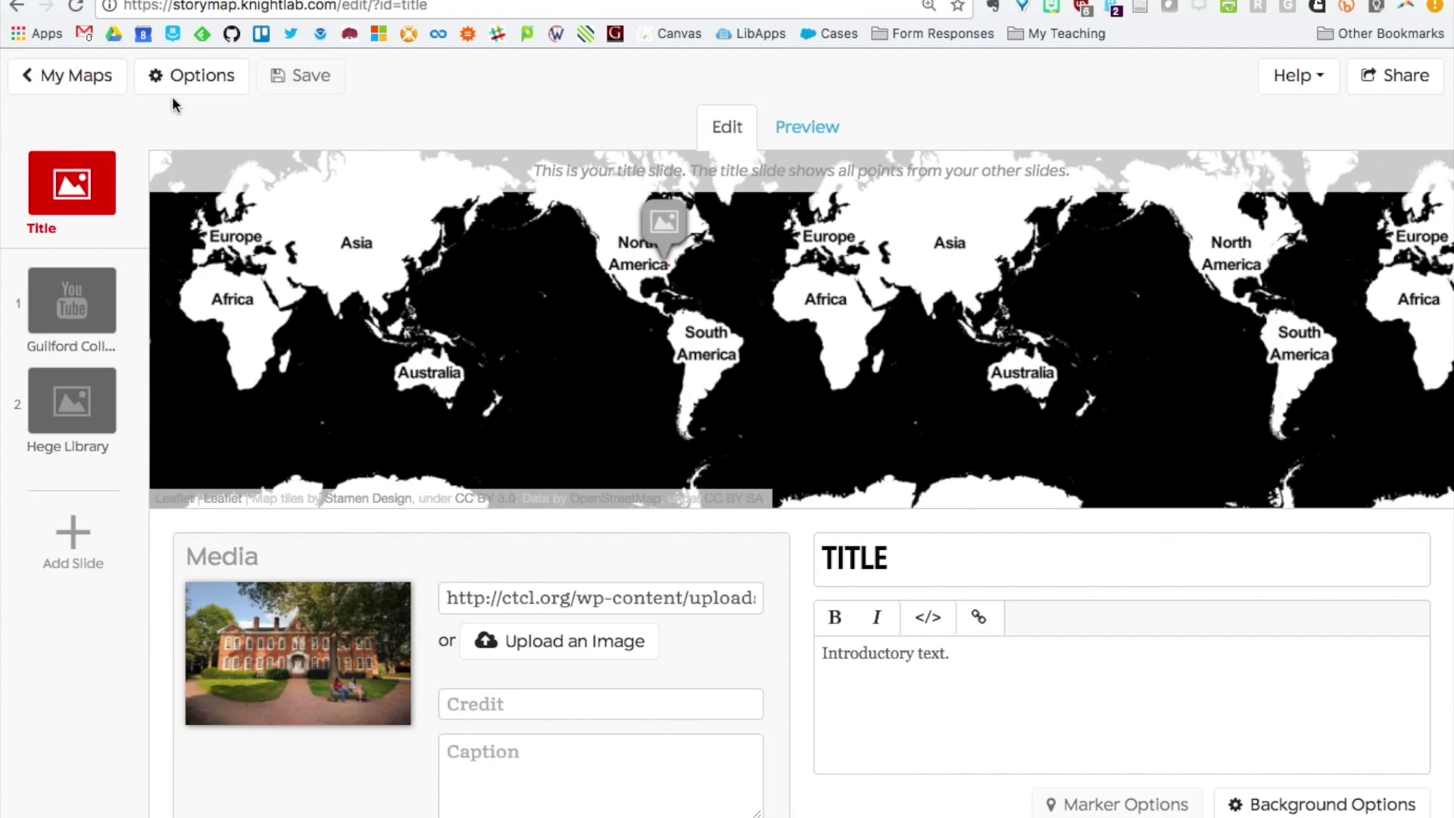
pyautogui.click(198, 89)
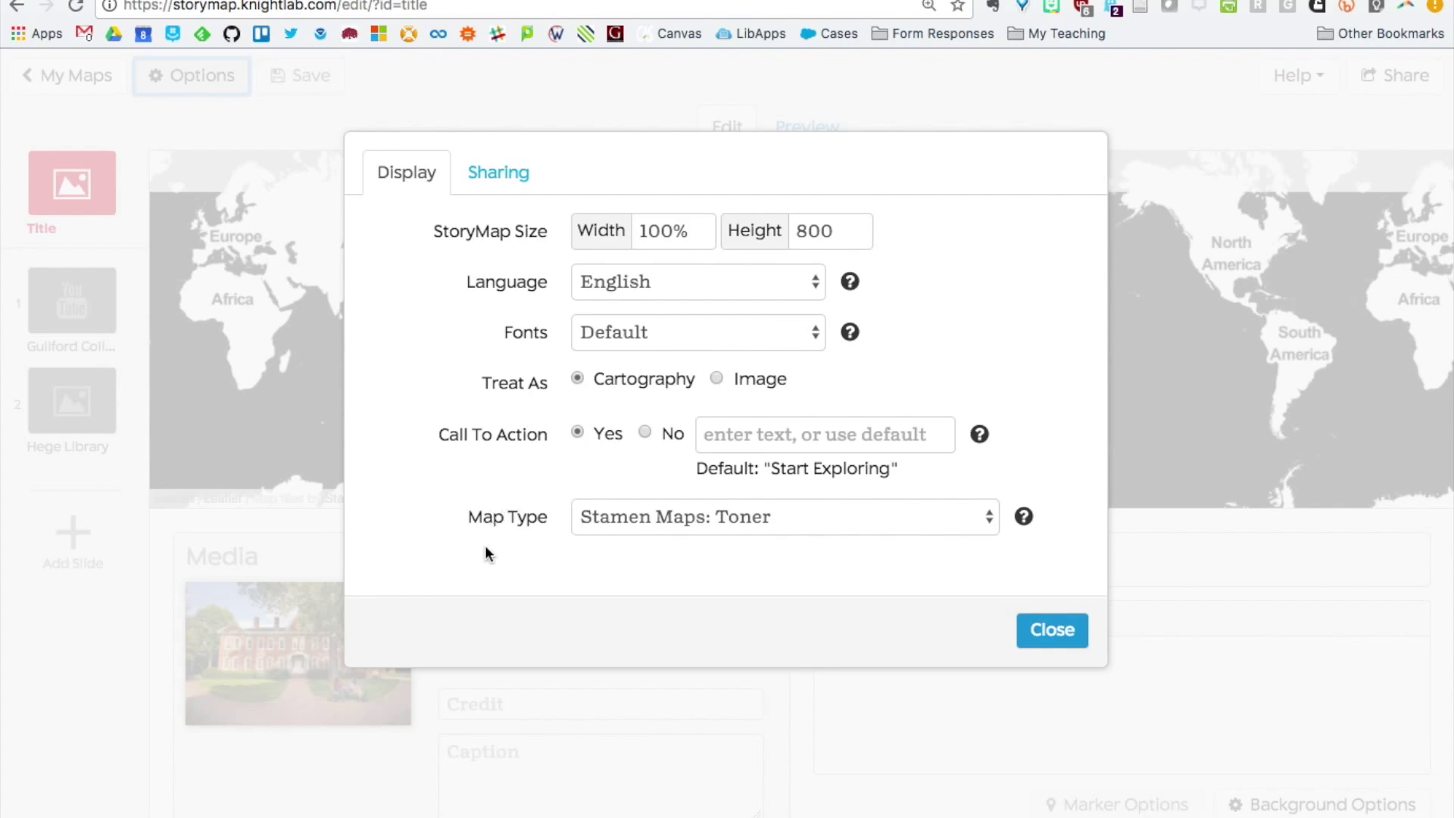
pyautogui.click(640, 531)
pyautogui.click(654, 649)
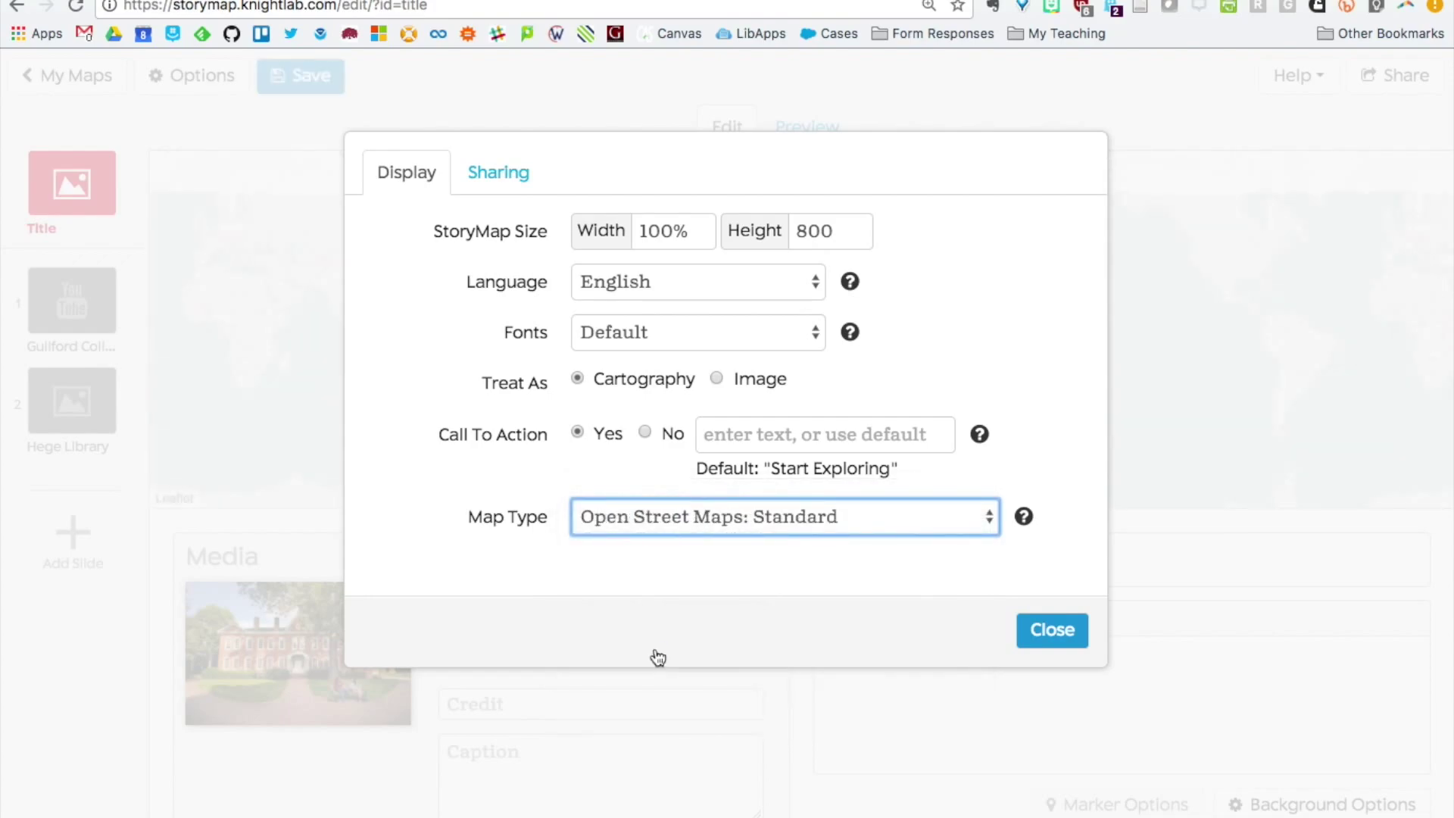
pyautogui.click(1052, 630)
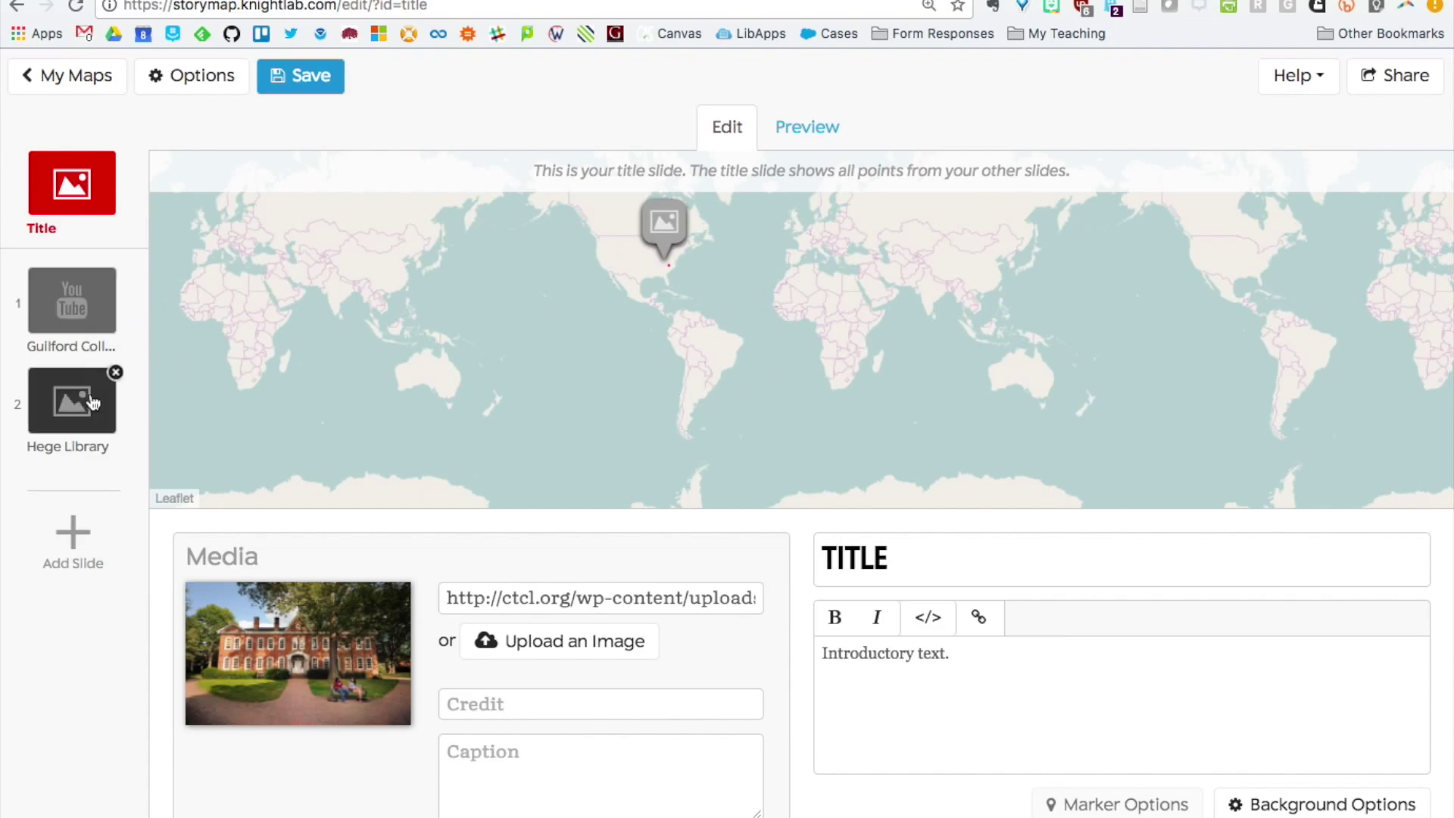
# Pan around the Hege Library slide's marker near Guilford College, then open the share dialog
pyautogui.click(63, 409)
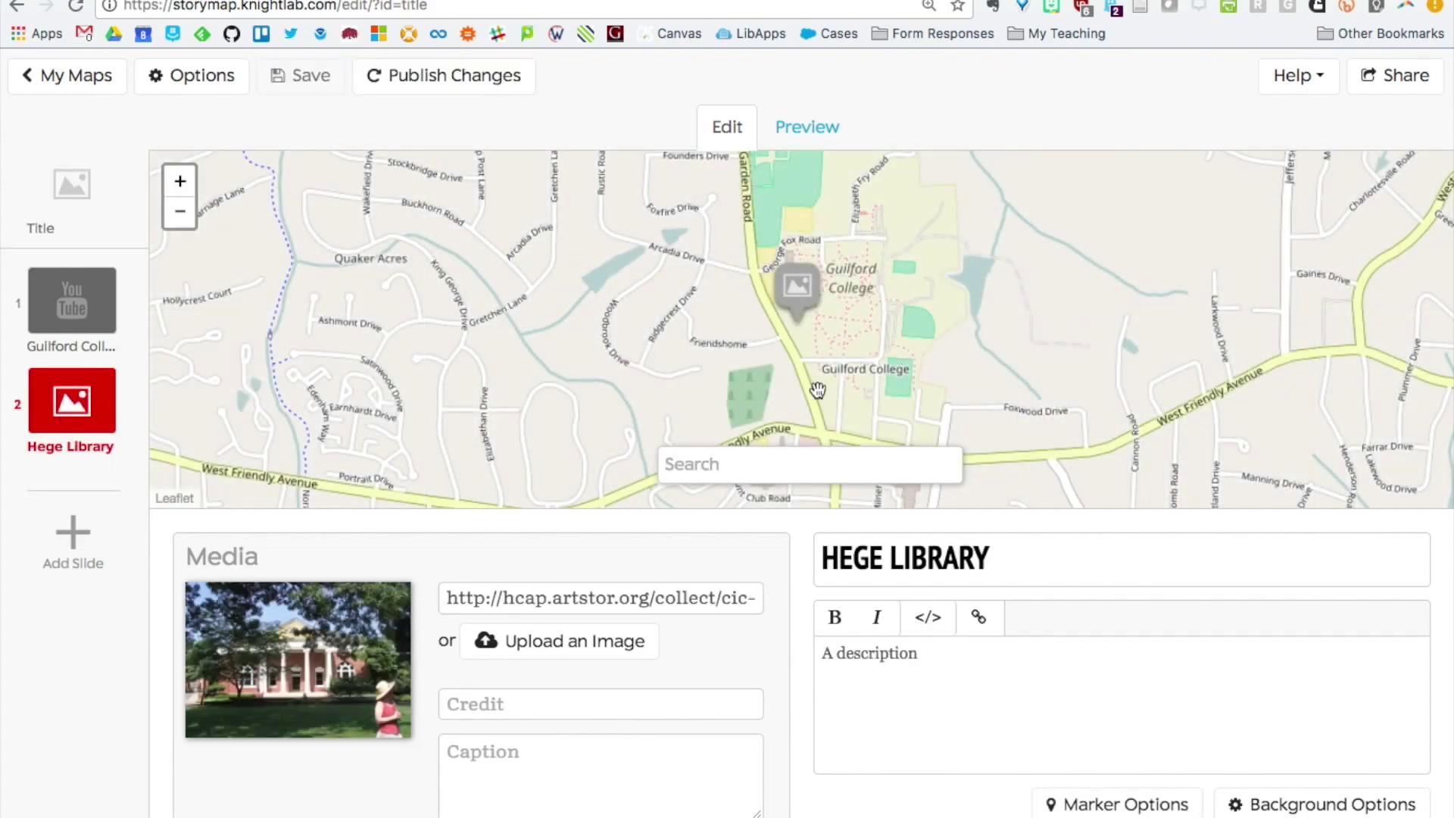
pyautogui.moveTo(868, 252); pyautogui.dragTo(827, 265)
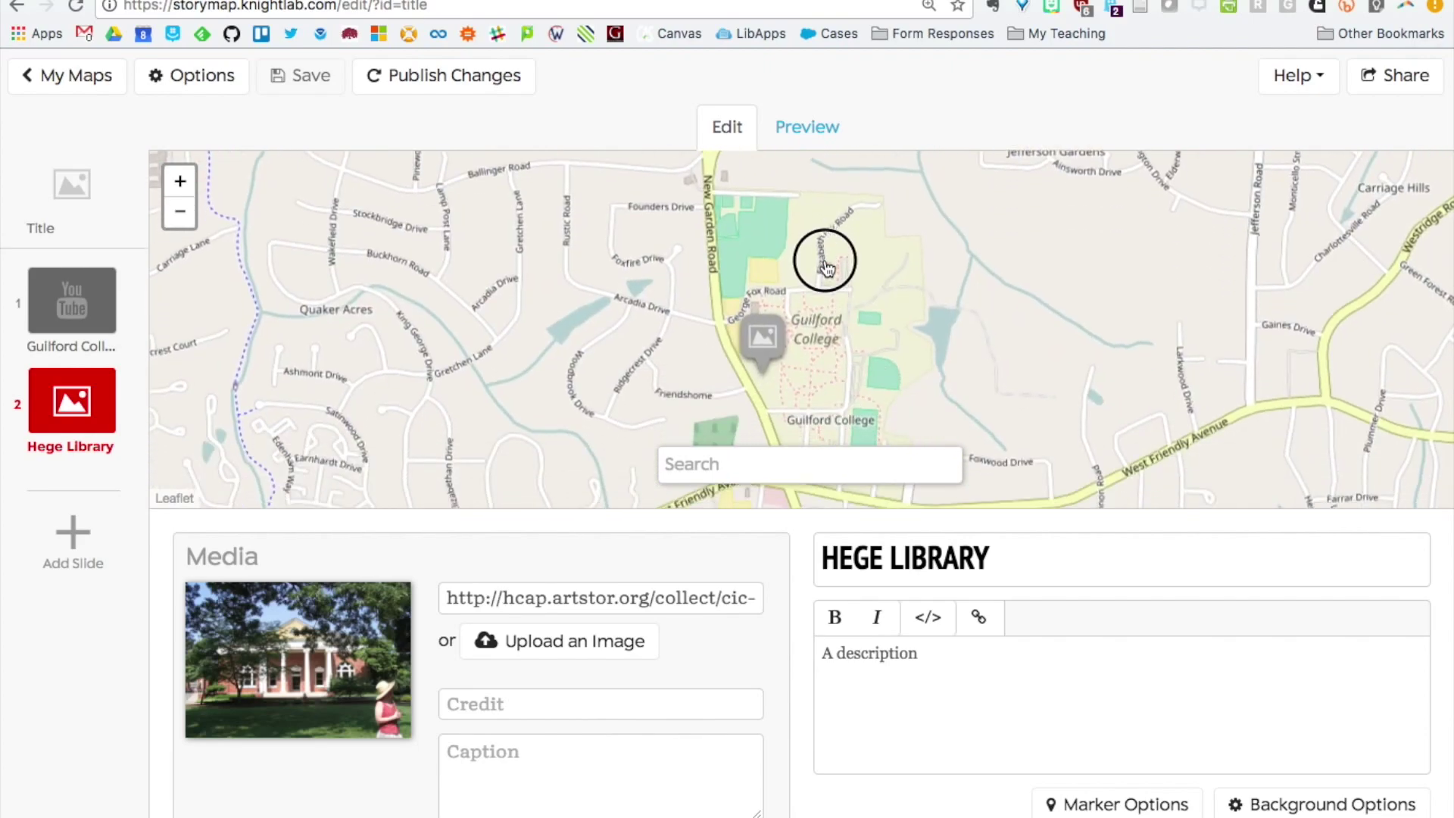
pyautogui.moveTo(798, 396); pyautogui.dragTo(812, 363)
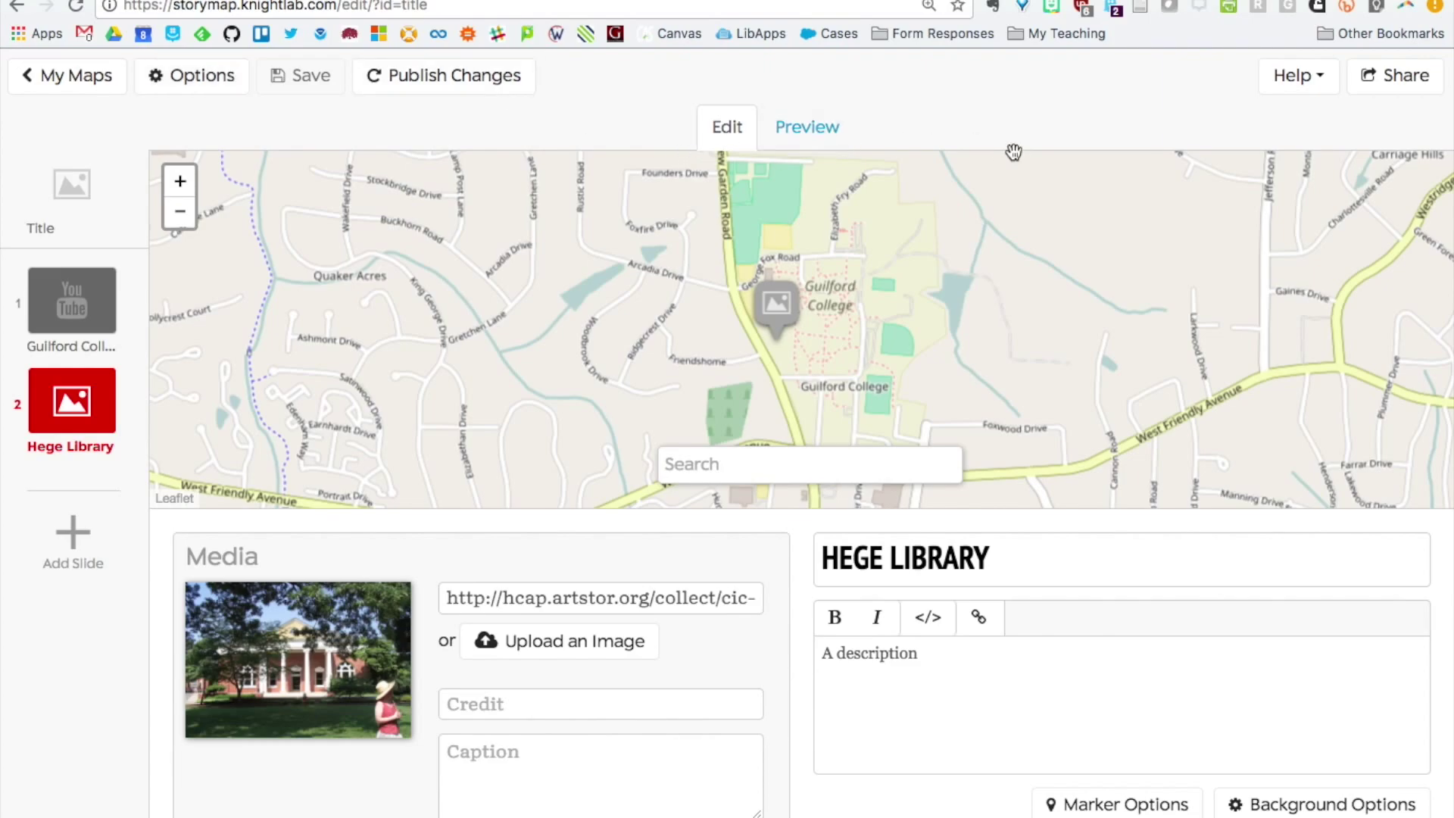
pyautogui.click(1387, 78)
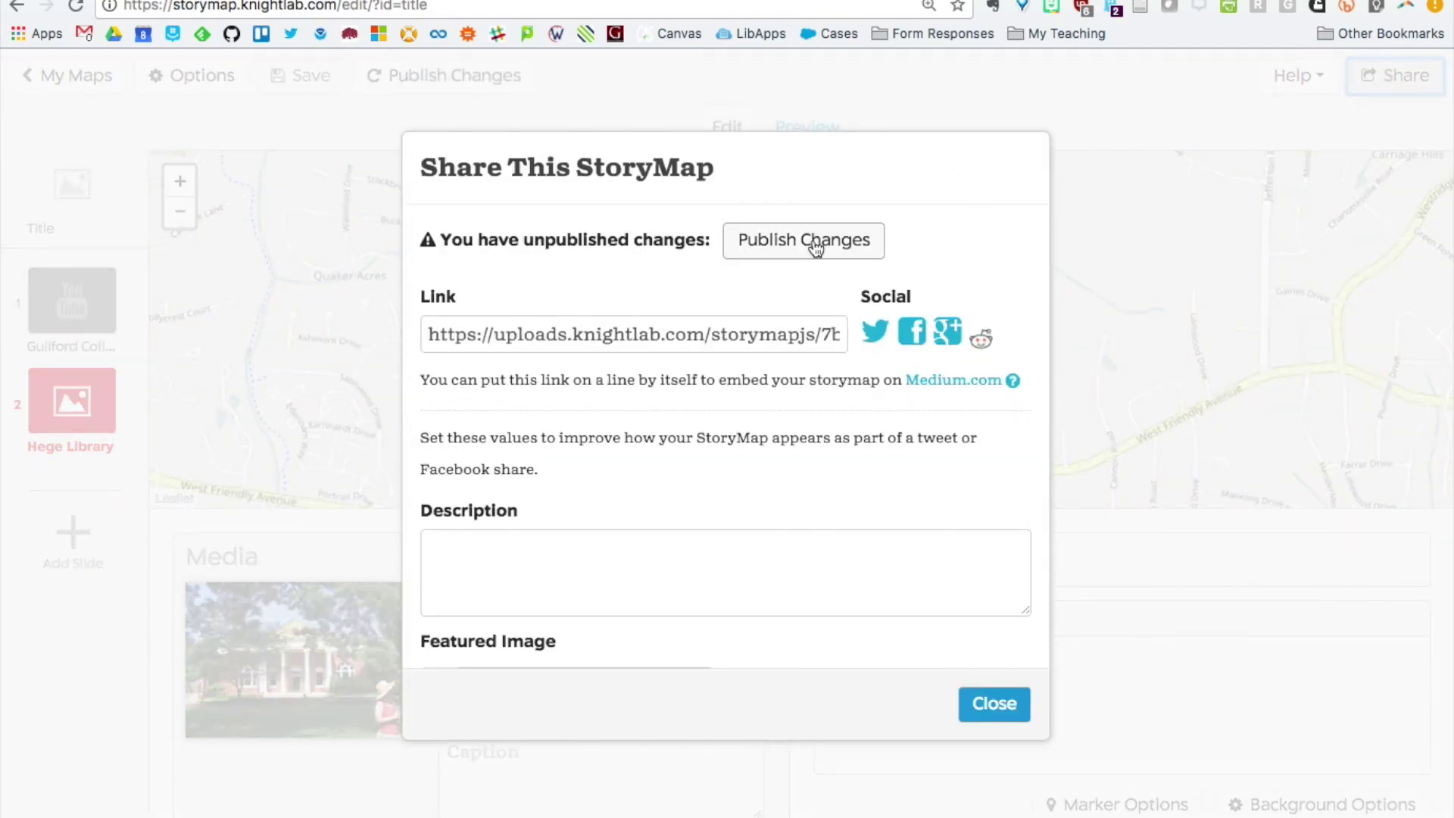
# Publish the pending changes, select the share link URL, and review the embed code below it
pyautogui.click(815, 248)
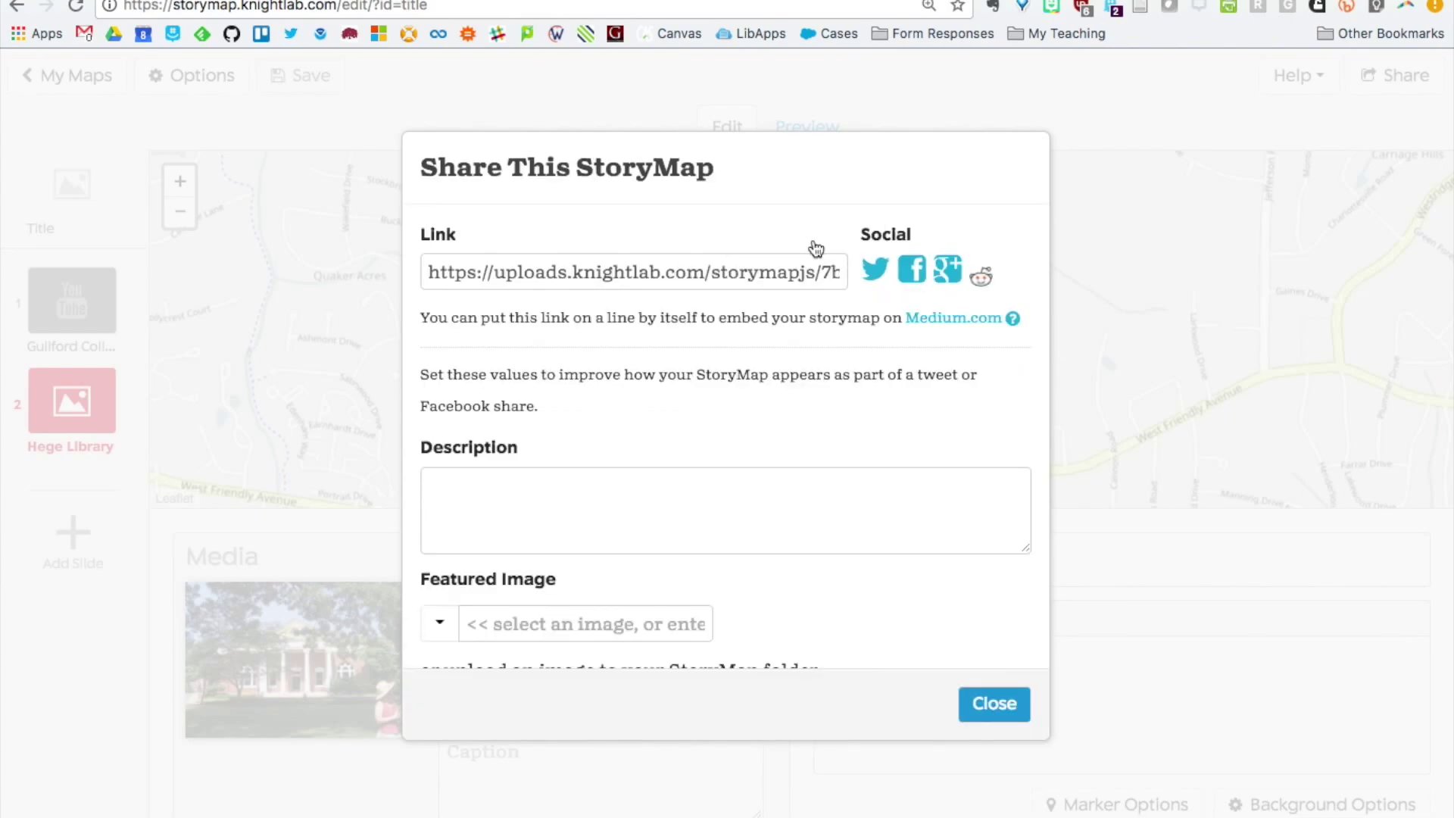
pyautogui.moveTo(431, 279); pyautogui.dragTo(735, 298)
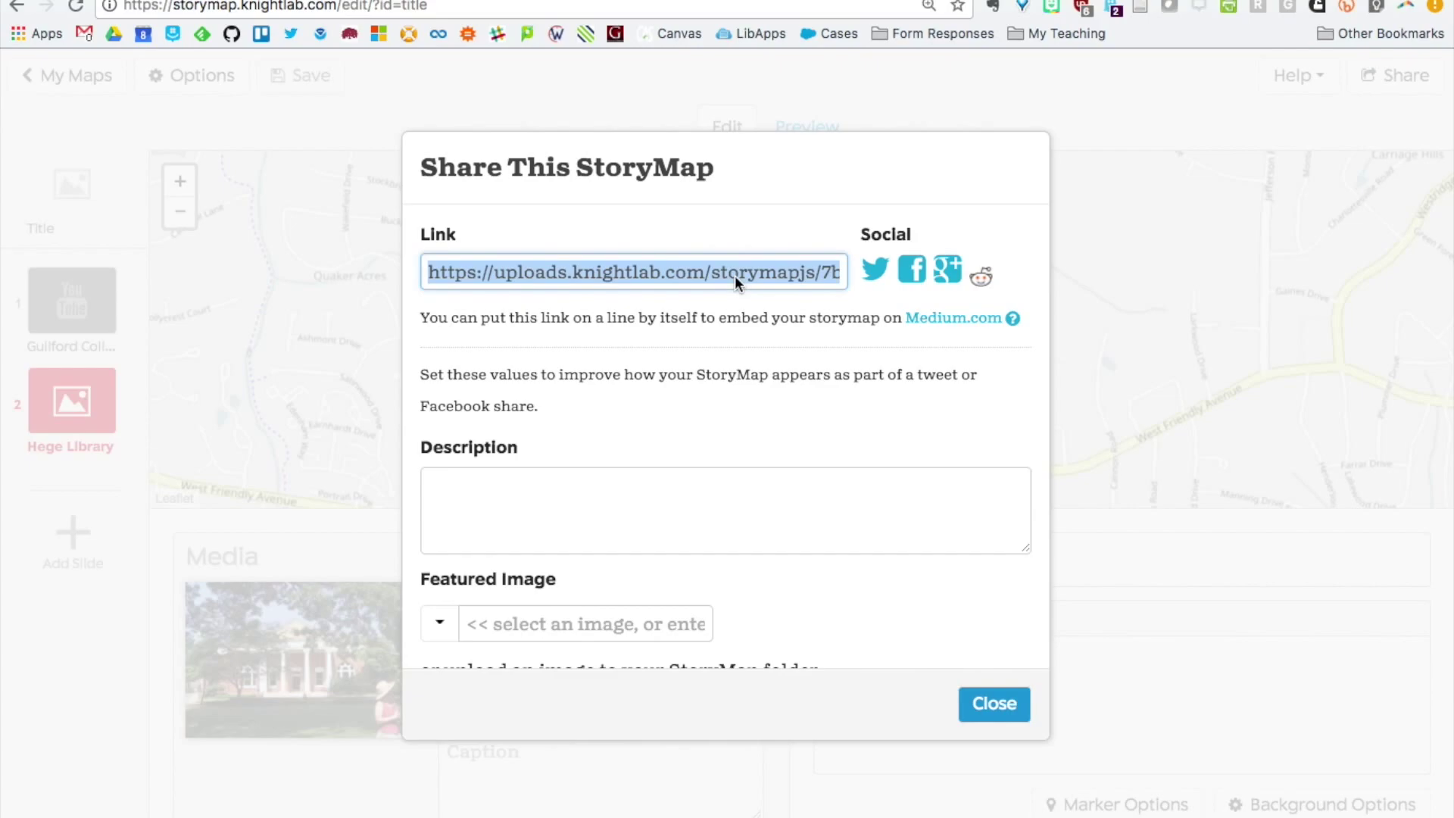
pyautogui.scroll(-5, 743, 467)
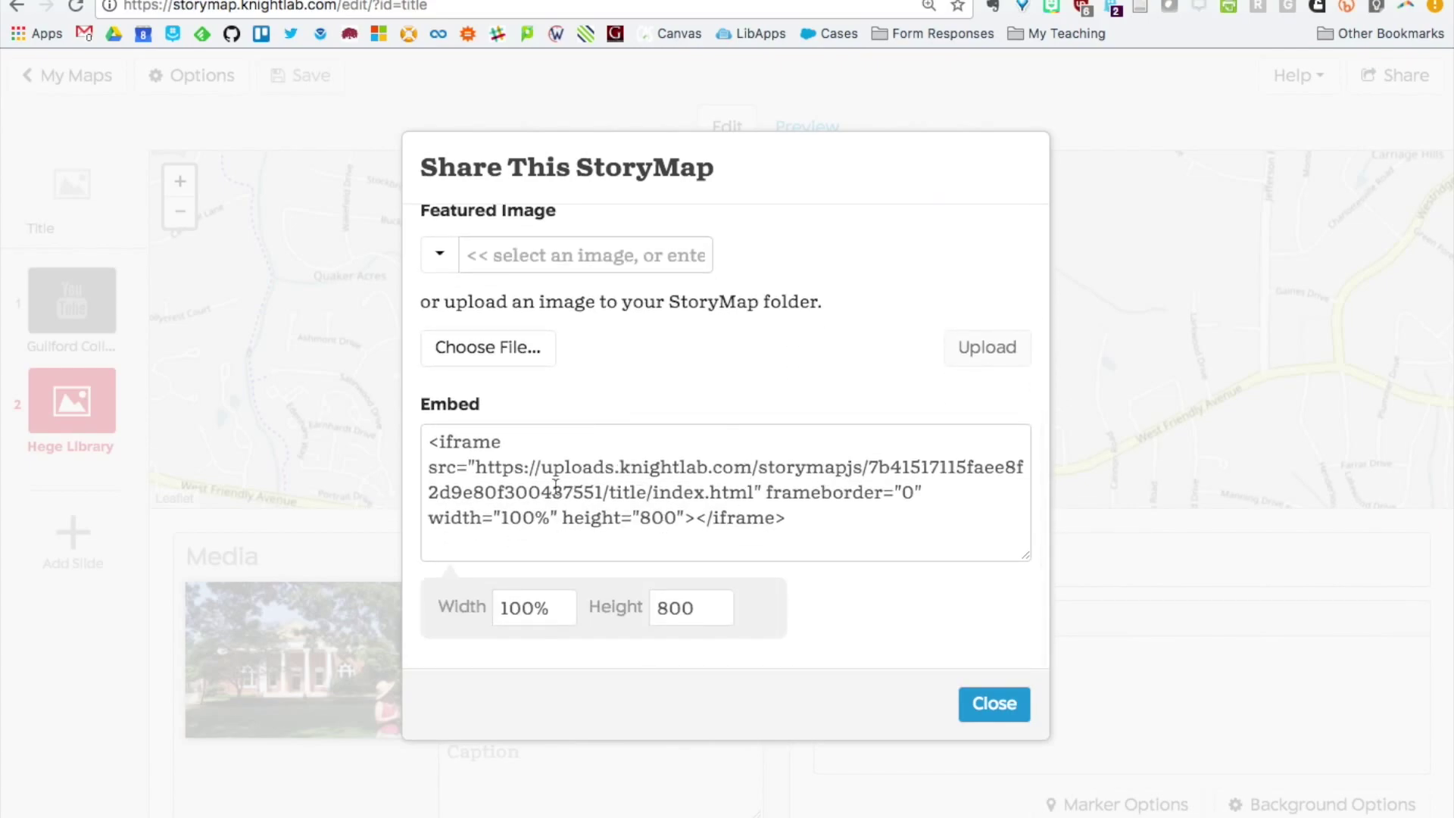
pyautogui.scroll(5, 725, 564)
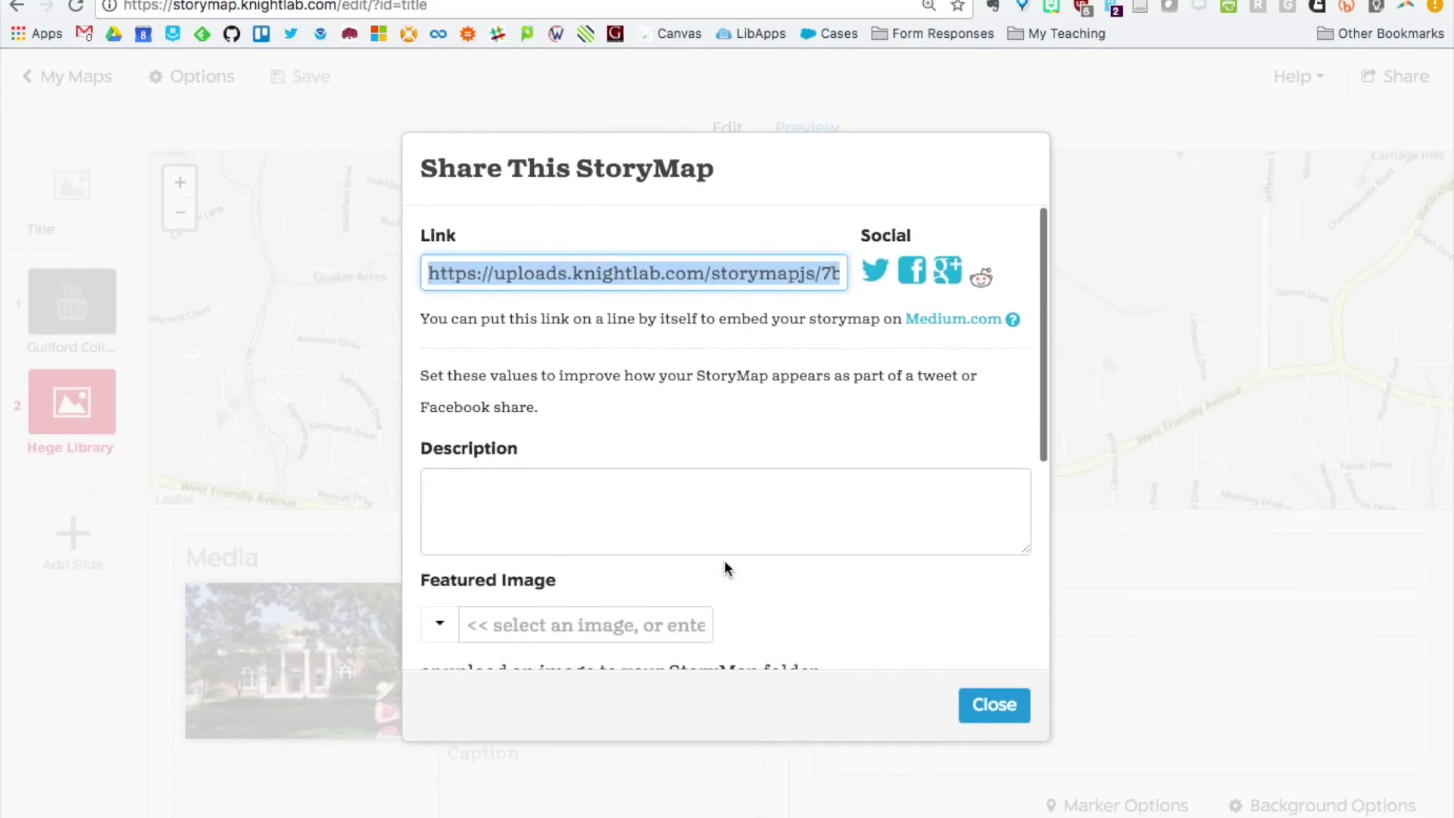
pyautogui.click(455, 279)
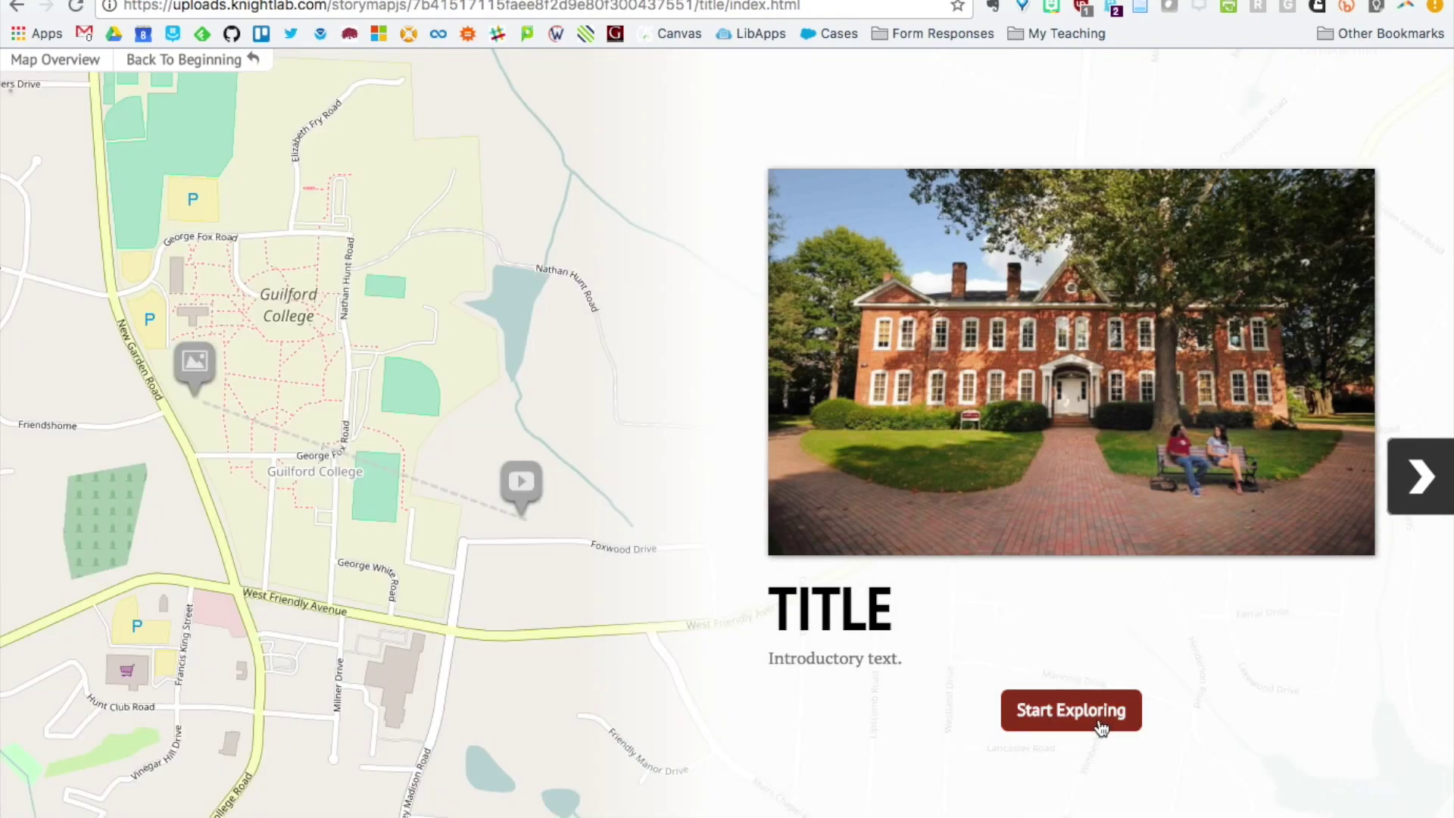
# Start the story at the Guilford College slide, then advance to the Hege Library slide
pyautogui.click(1098, 720)
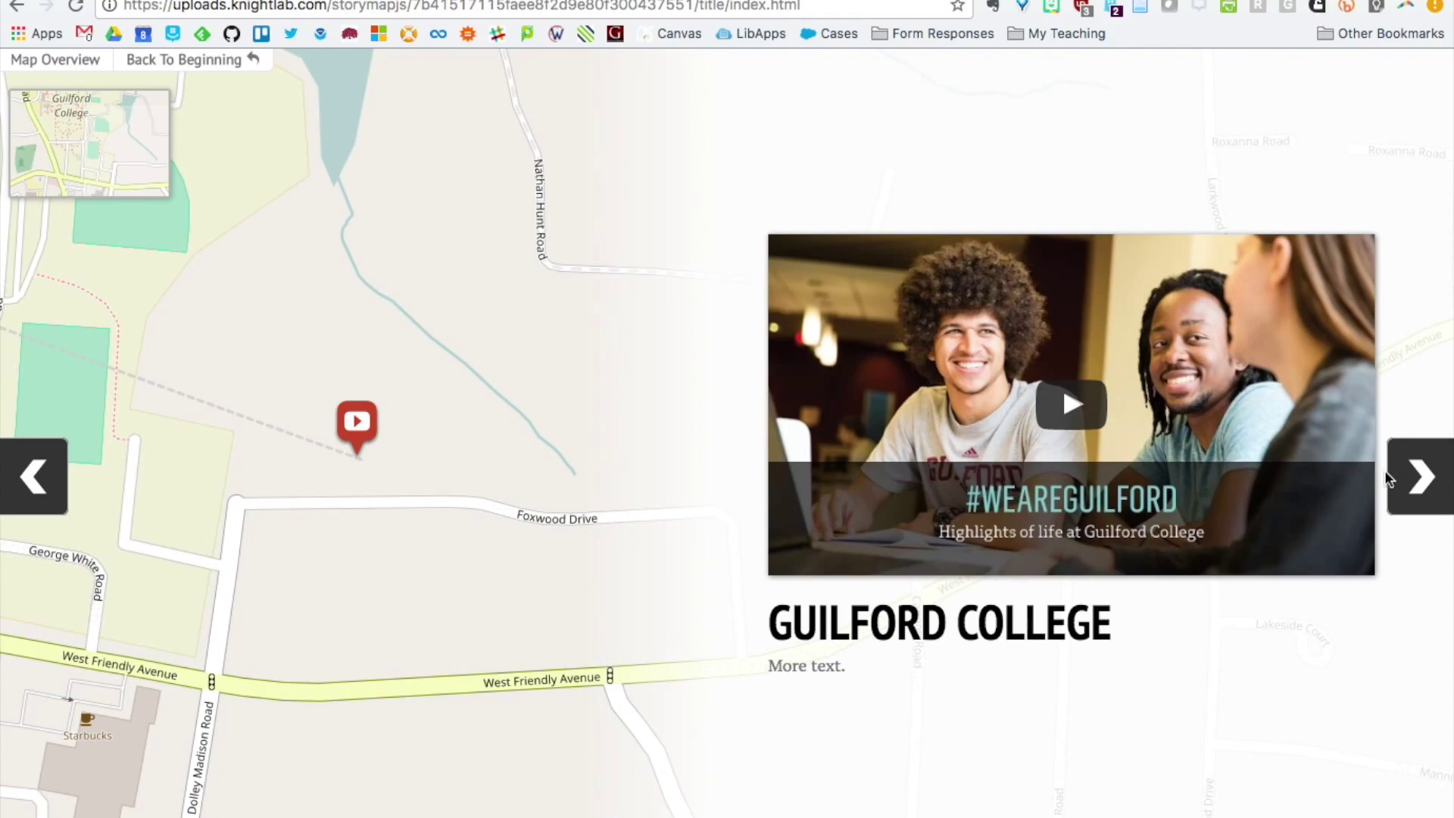
pyautogui.click(1420, 478)
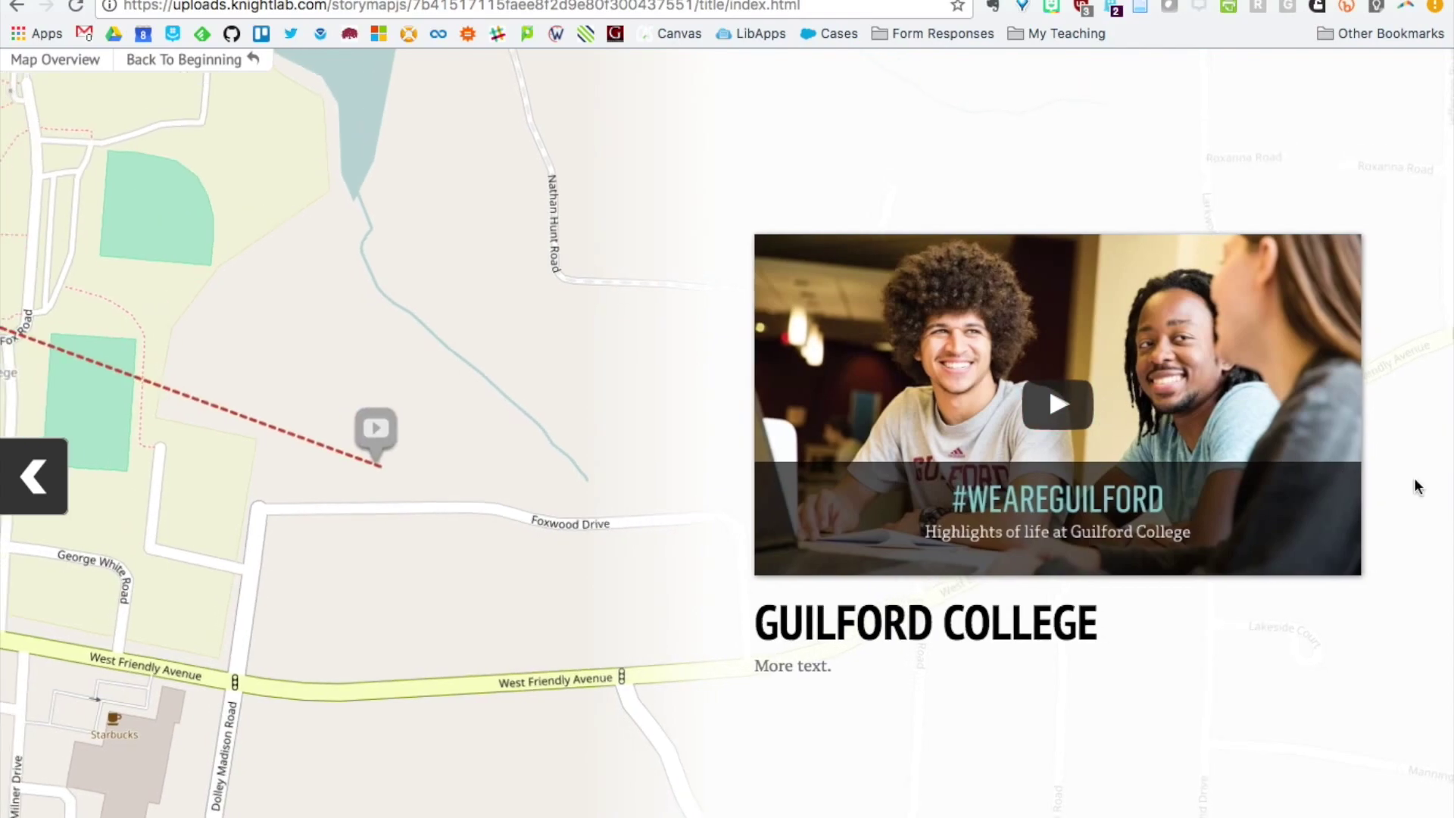